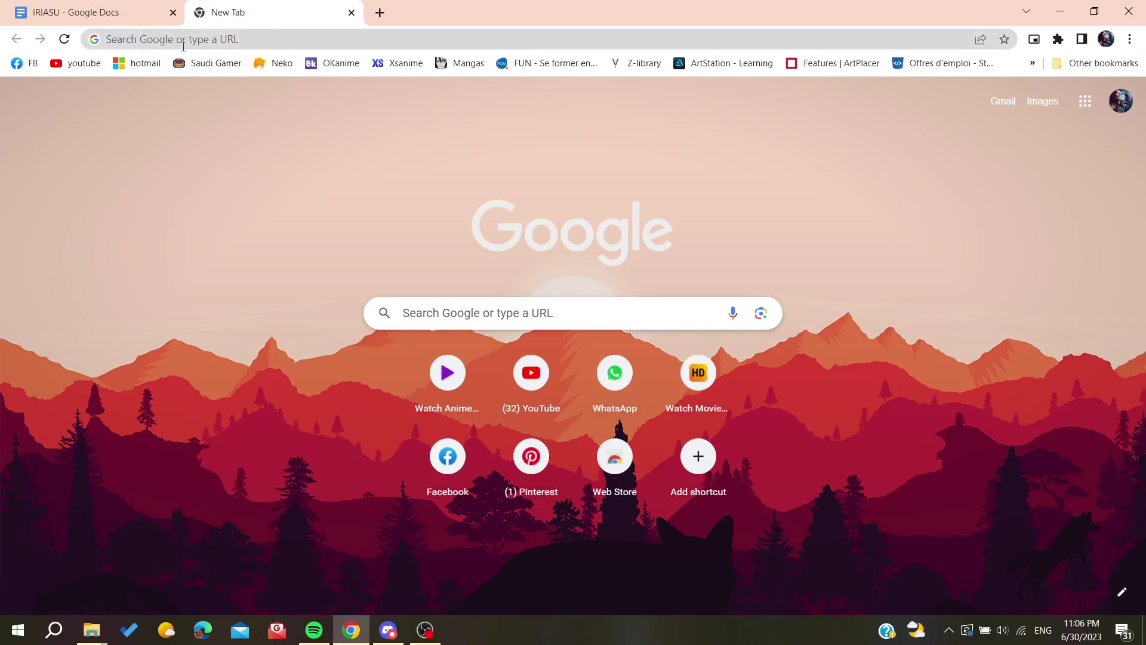
Search Google for 'grammarly' and open the 'Grammarly: Free Writing AI Assistance' result
click(247, 44)
text(gra)
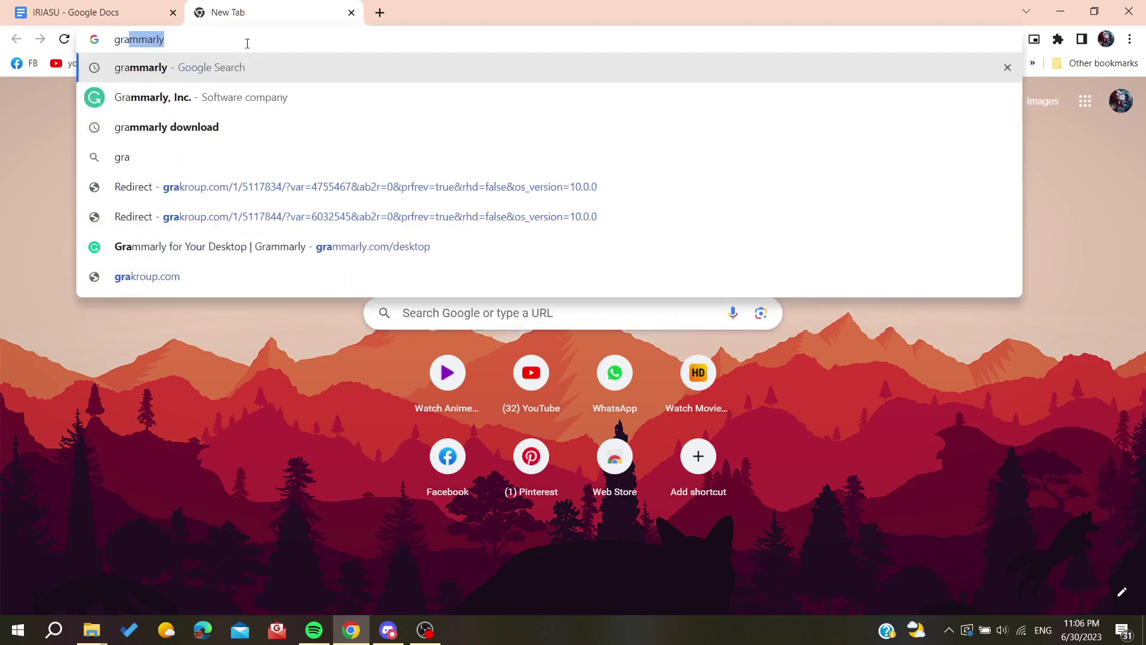
key(Return)
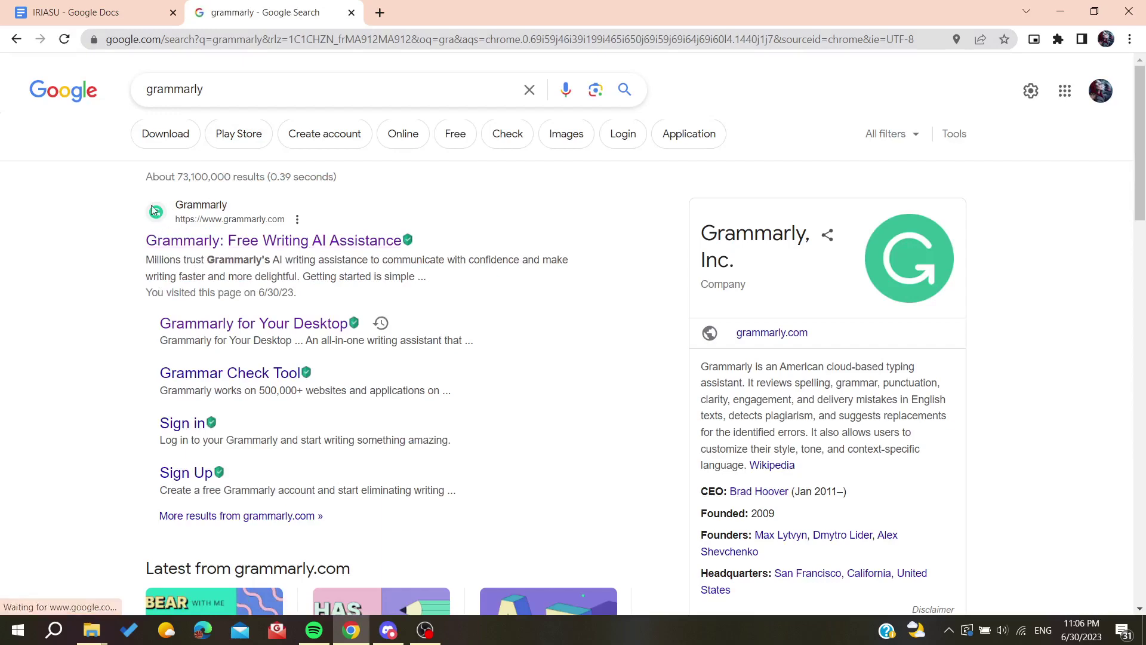
drag(144, 210, 331, 243)
click(49, 243)
scroll(49, 243, up, 5)
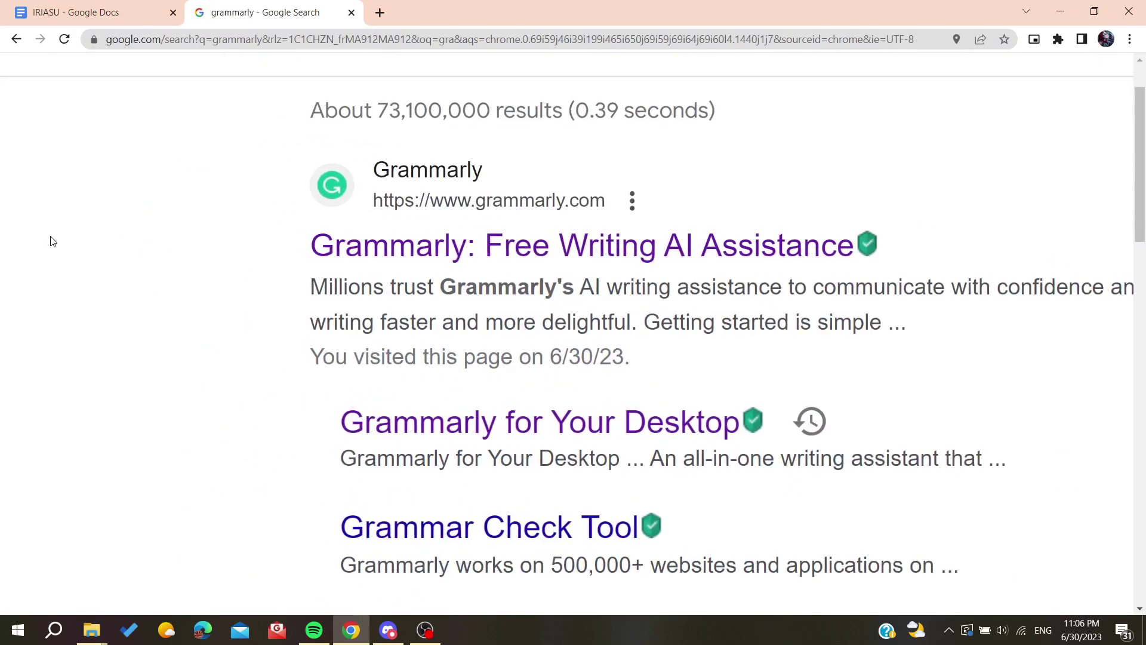
click(540, 245)
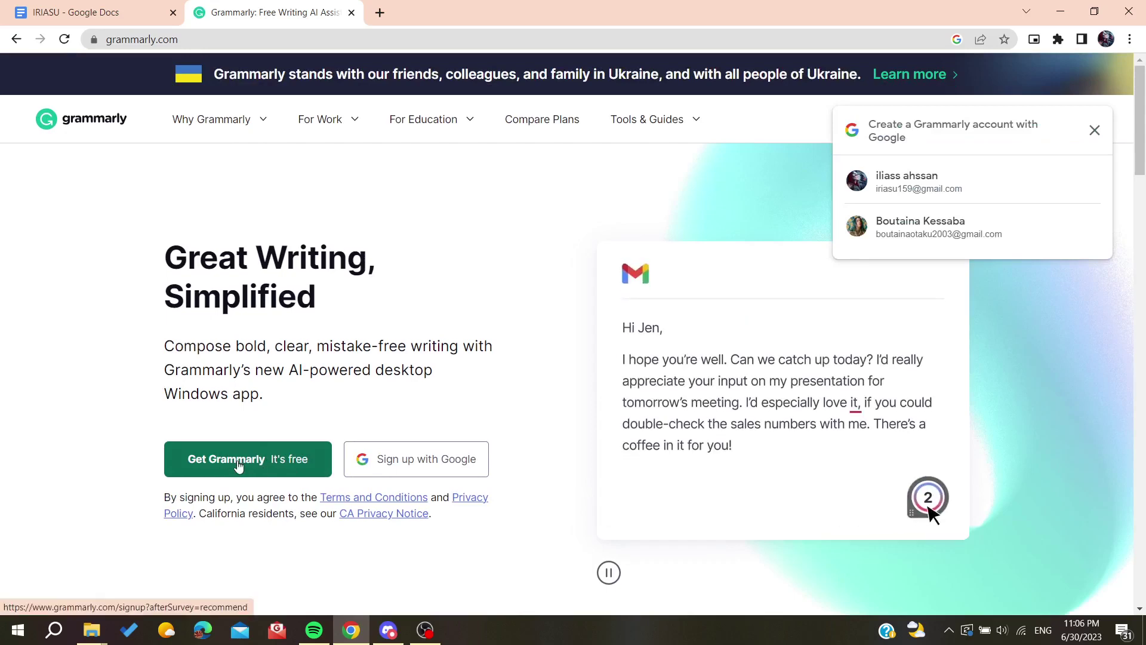
Choose Get Grammarly and sign up for a free account with Google
click(254, 469)
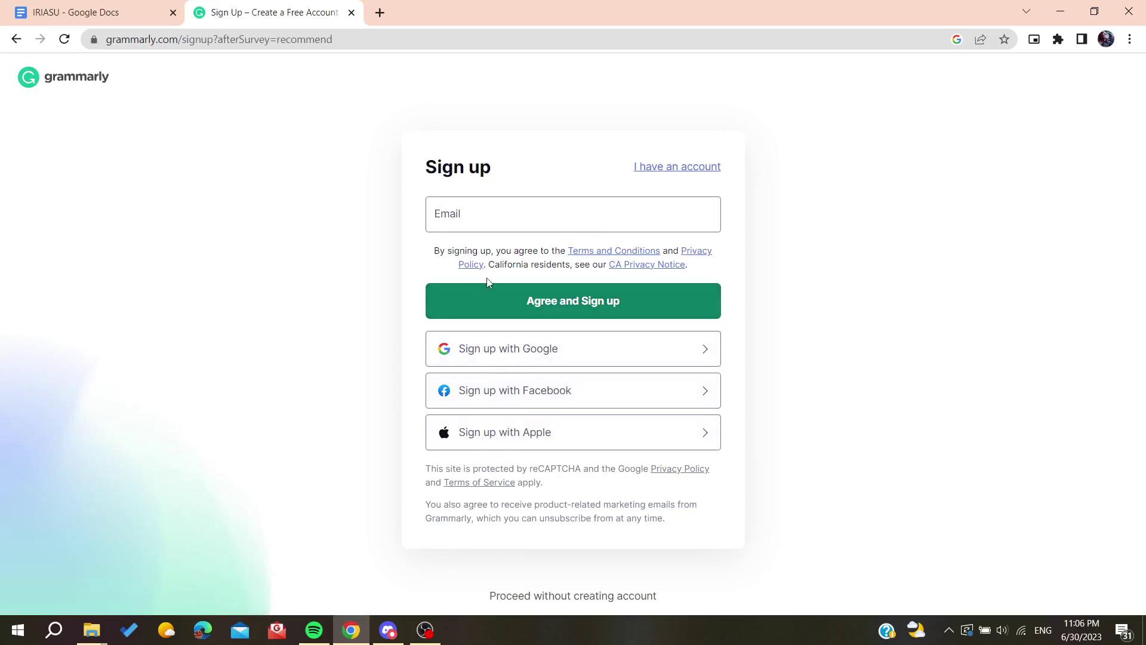
click(502, 352)
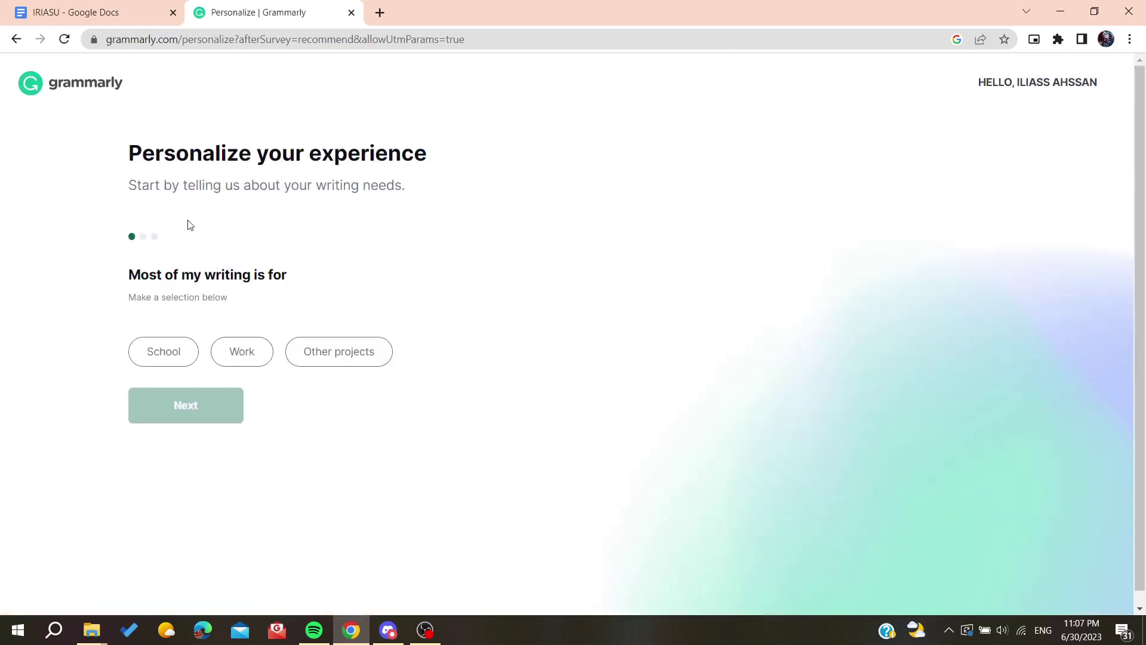
Answer that most writing is for Work, not School, and continue
drag(166, 156, 428, 176)
click(298, 245)
click(141, 350)
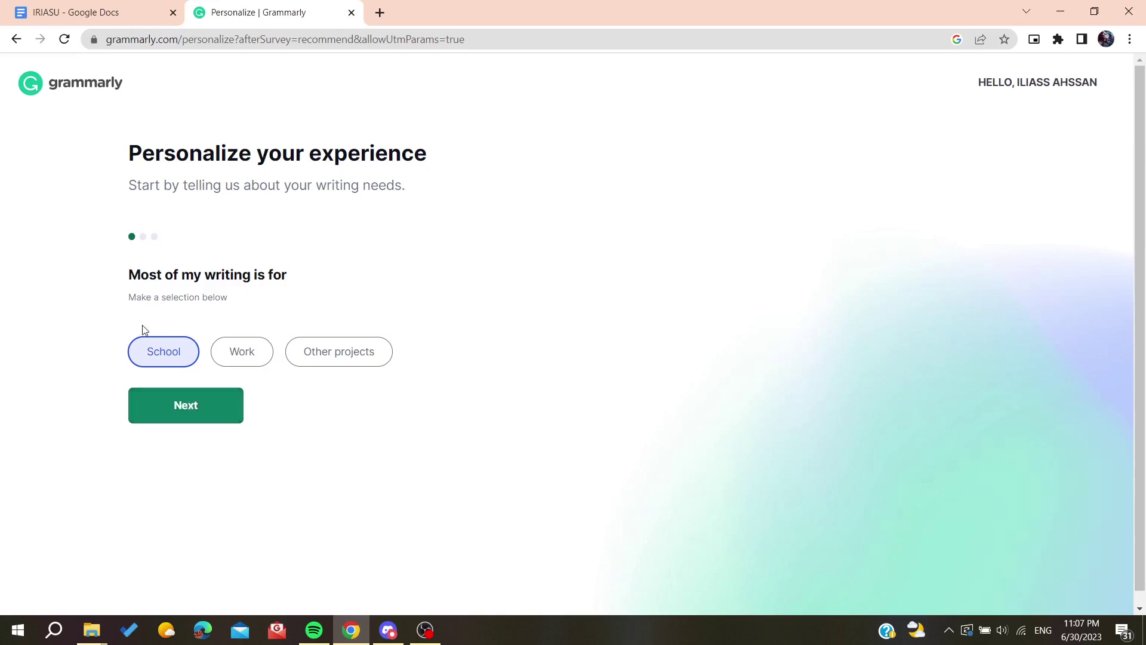
drag(148, 275, 284, 299)
click(285, 305)
click(251, 348)
click(199, 412)
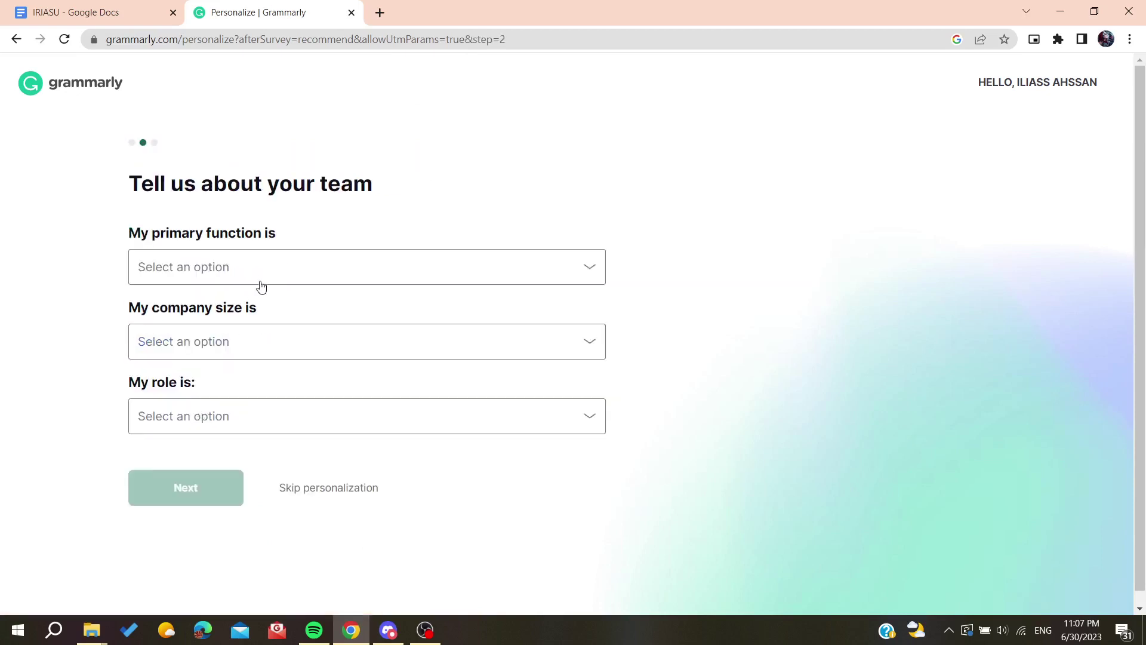
Skip the remaining personalization questions and download Grammarly for Windows
click(300, 490)
scroll(370, 465, down, 2)
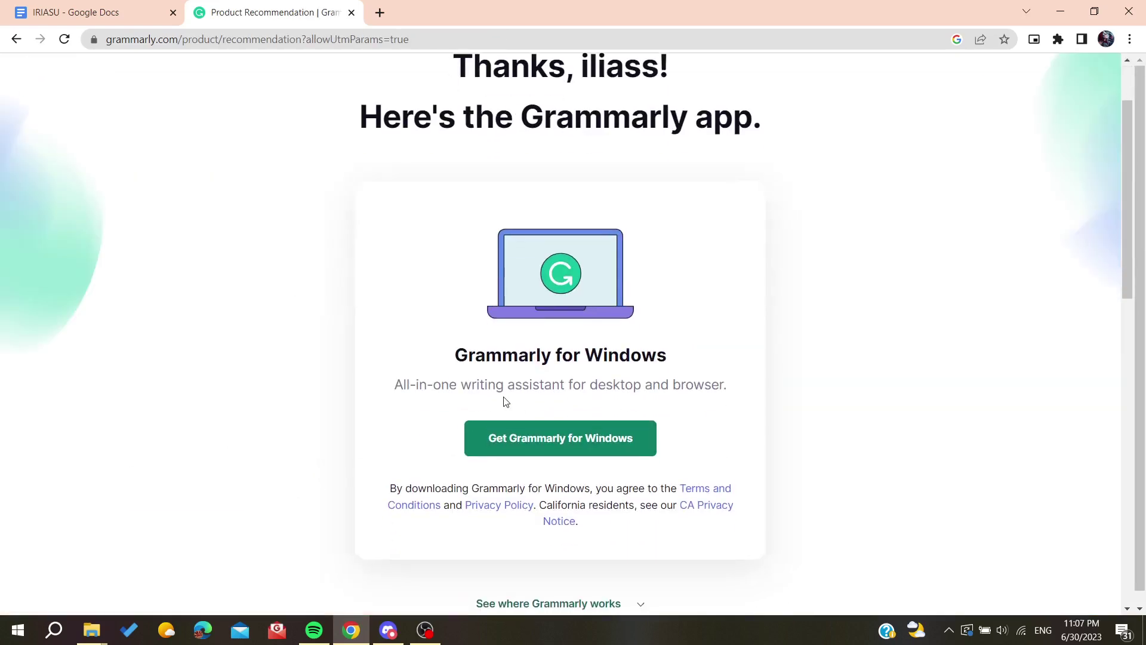
click(564, 438)
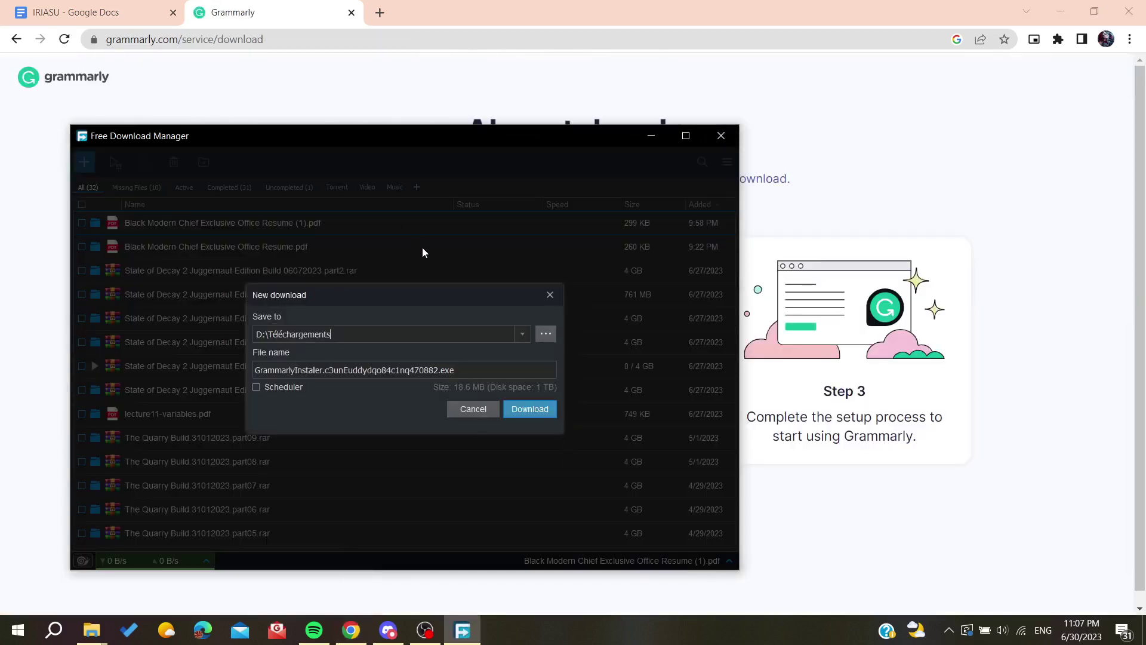
Download the Grammarly installer to D:\Téléchargements and run it
click(523, 410)
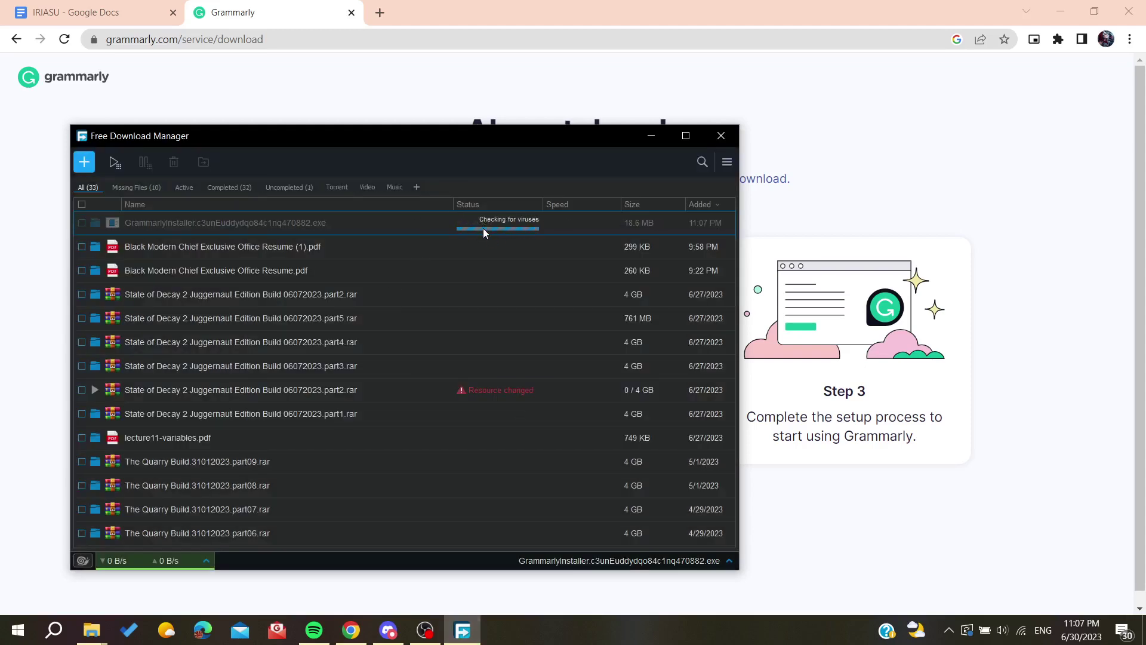
double_click(248, 224)
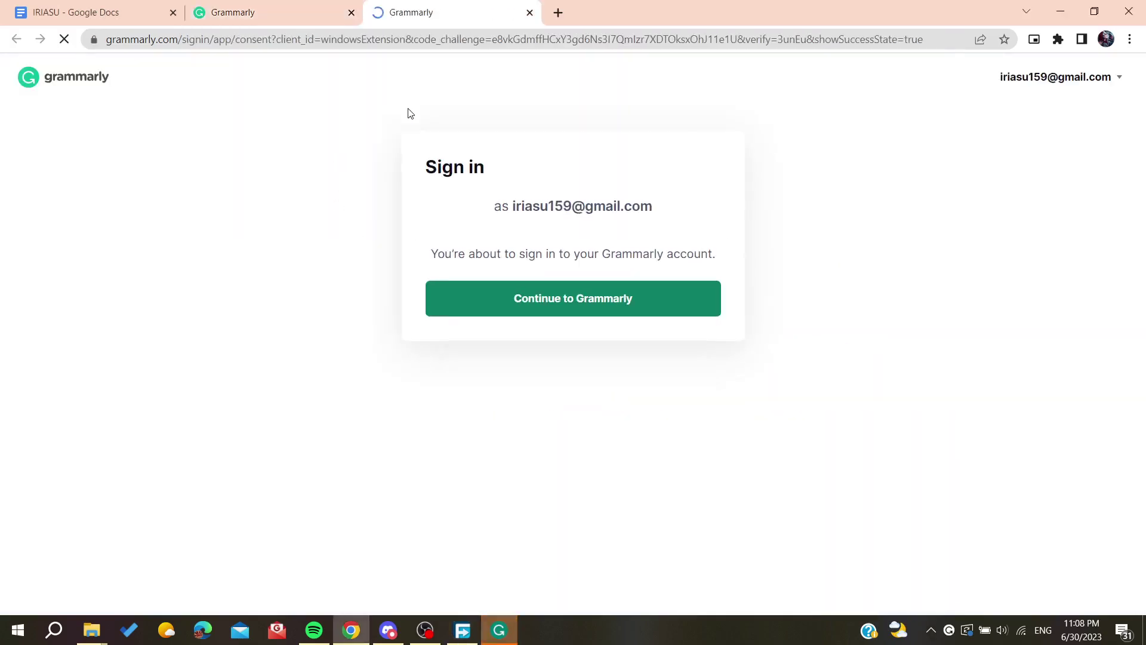
Confirm sign-in, let Chrome open the Grammarly app, skip the welcome letter, and keep the free plan
drag(482, 189, 654, 223)
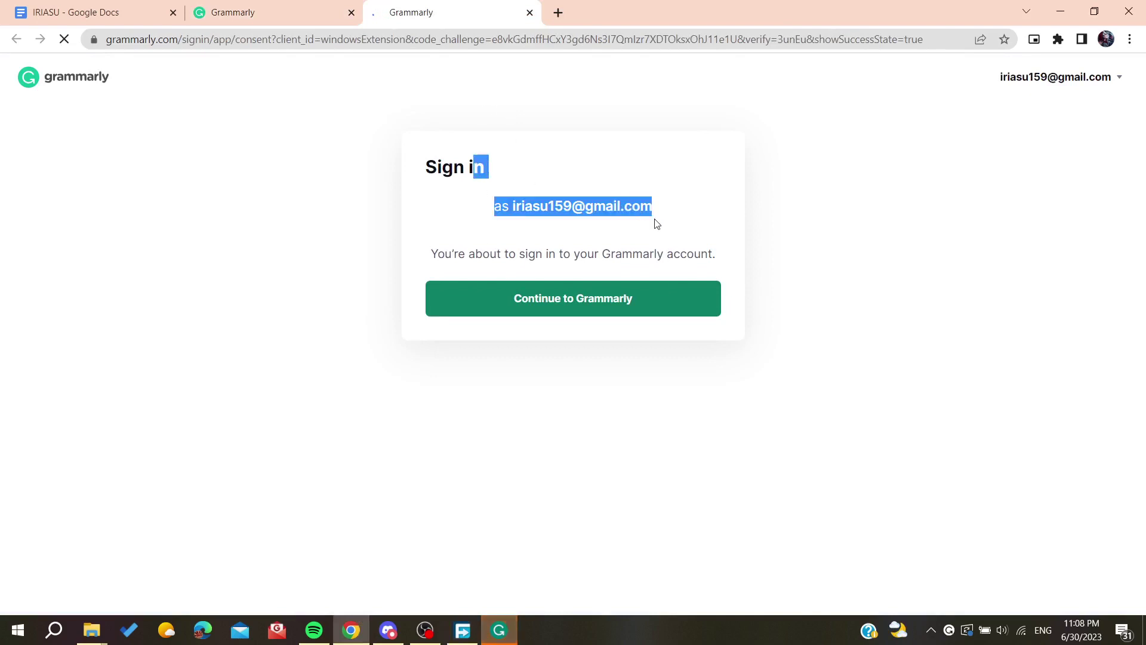
click(520, 299)
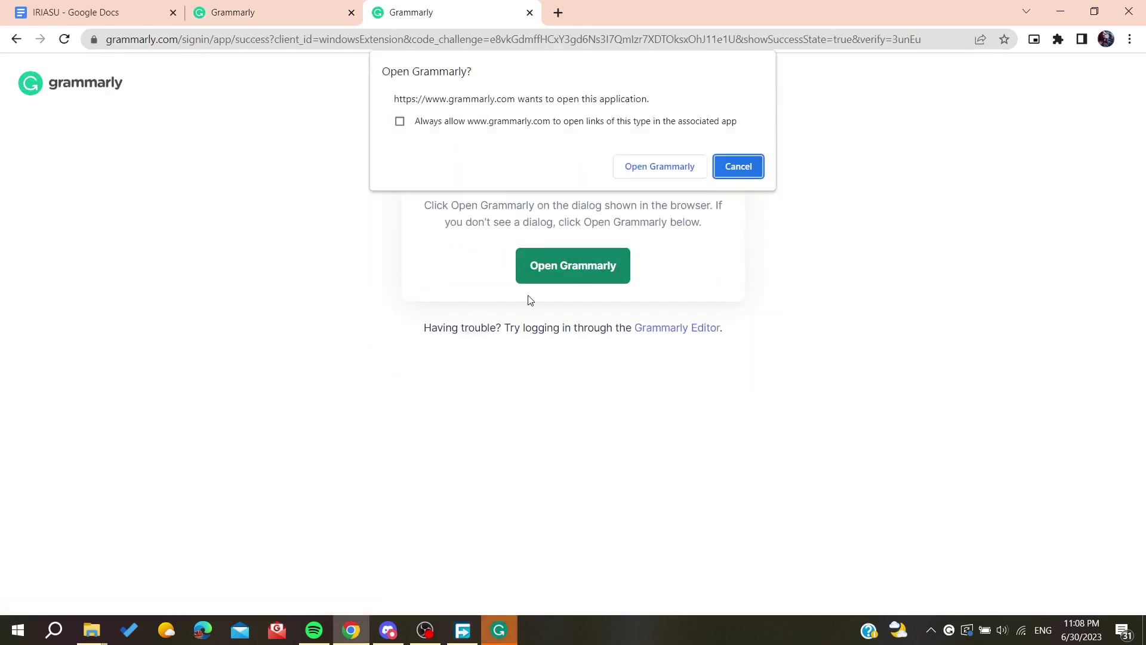
click(657, 166)
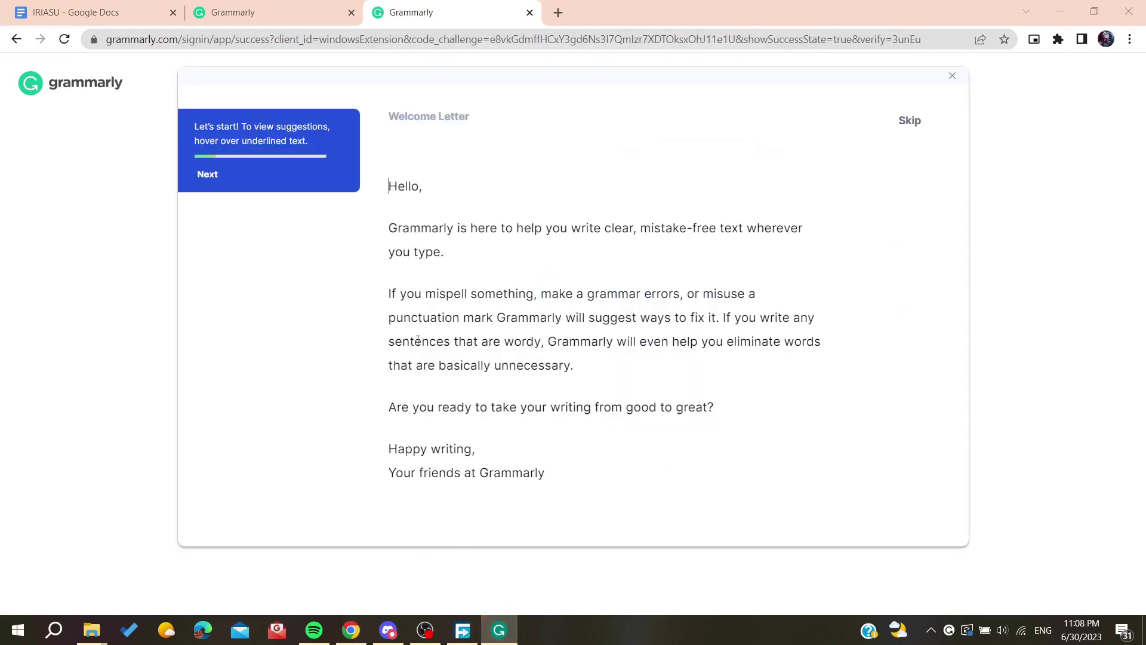
click(911, 120)
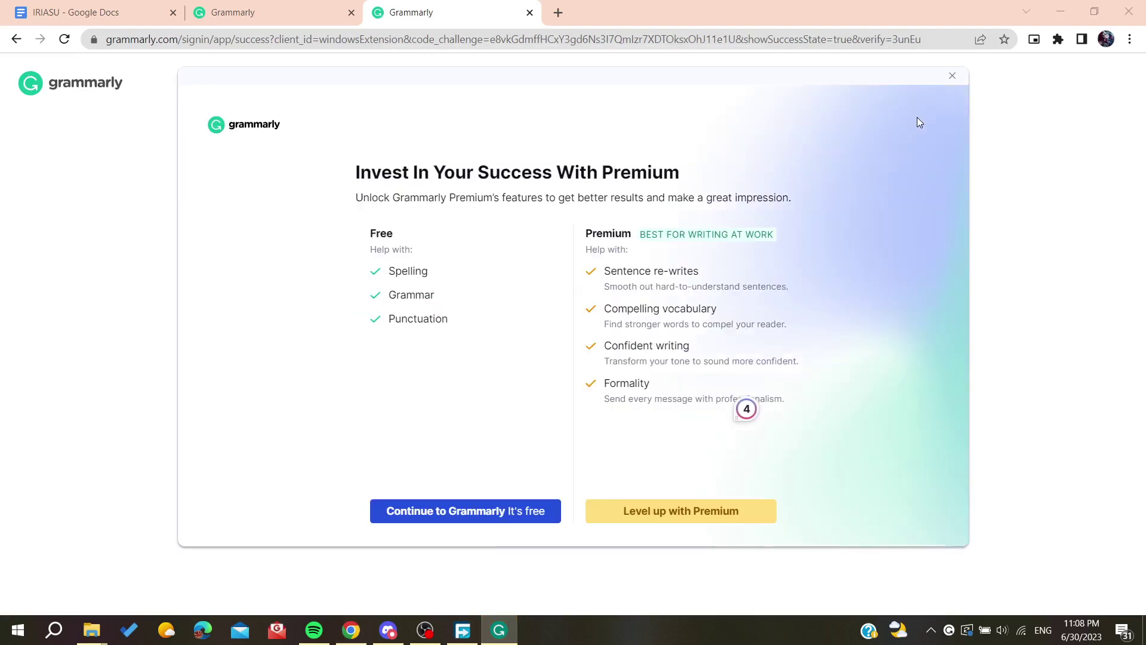
click(469, 516)
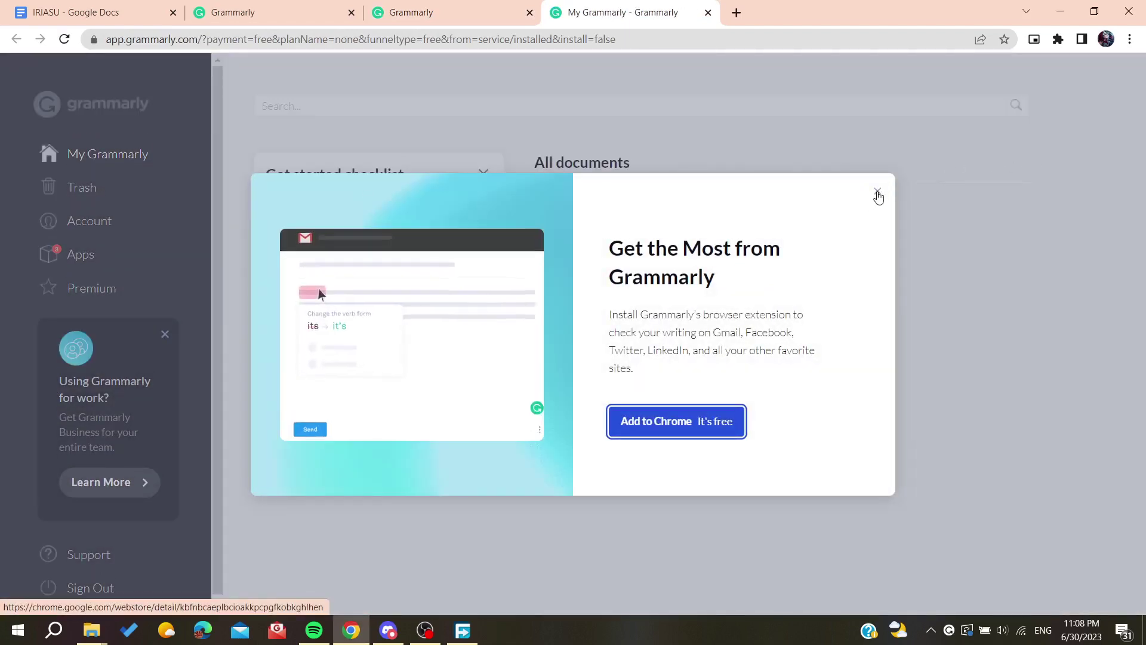
Dismiss the Chrome extension offer and launch the newly installed Grammarly app
click(877, 191)
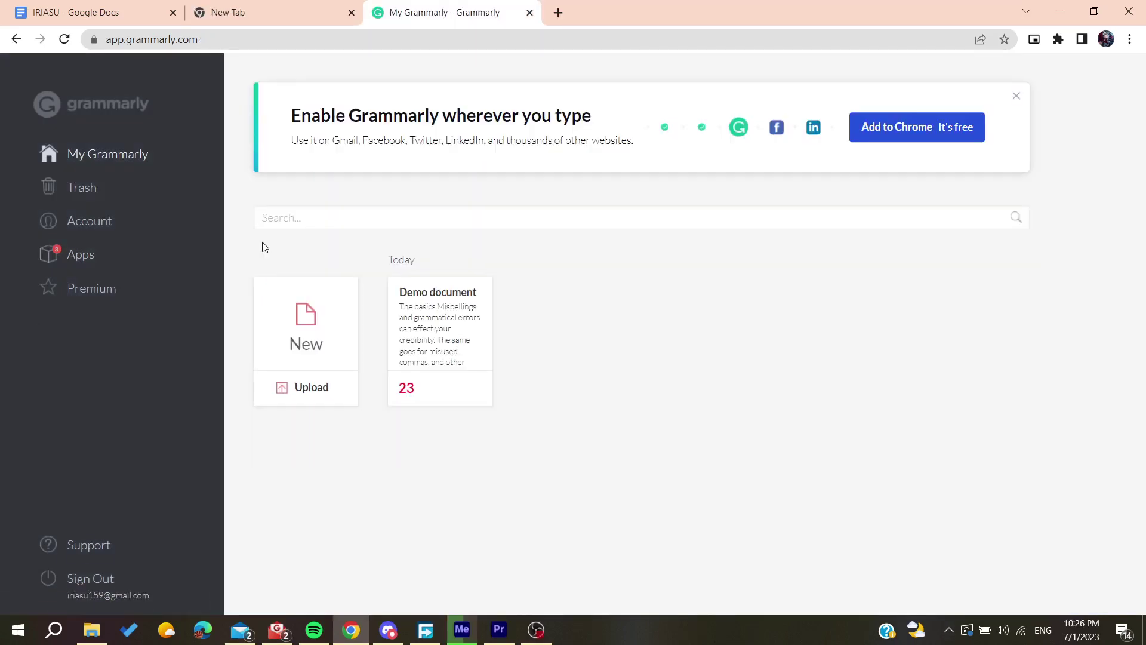
key(super)
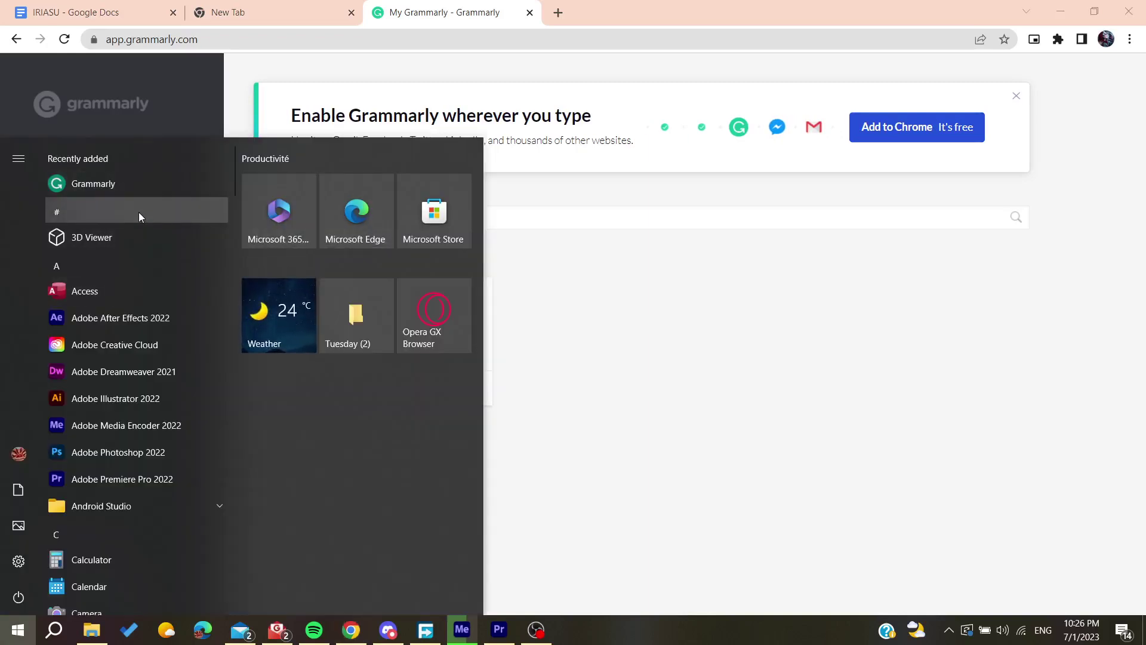
click(95, 181)
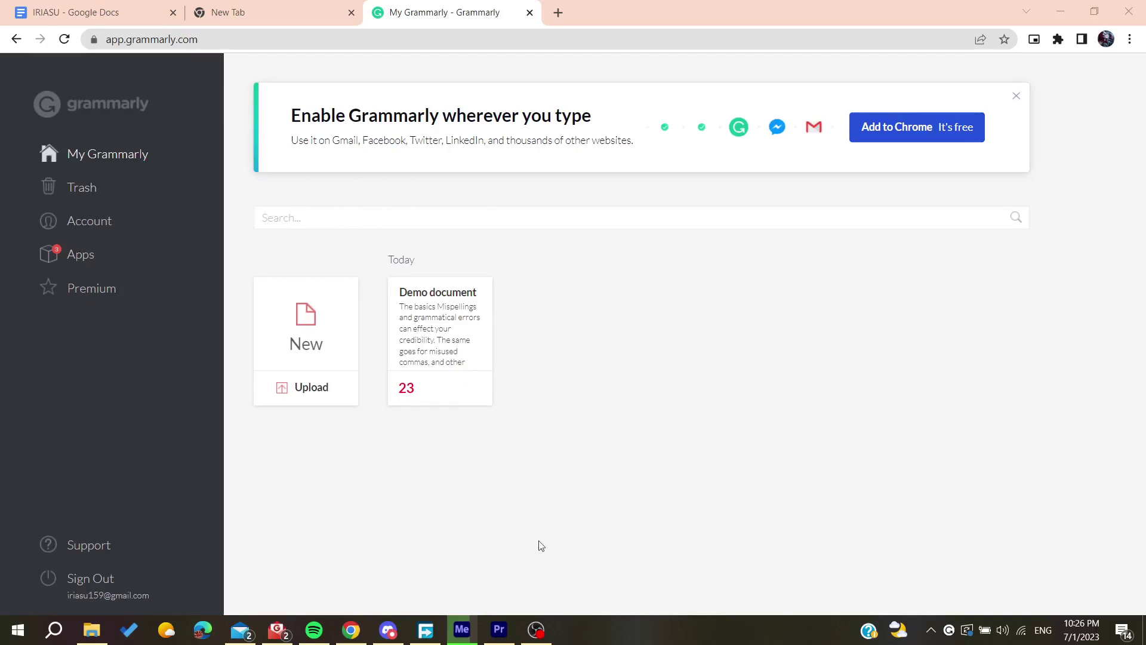
Launch Microsoft Word by searching for 'word' in the Start menu
key(super)
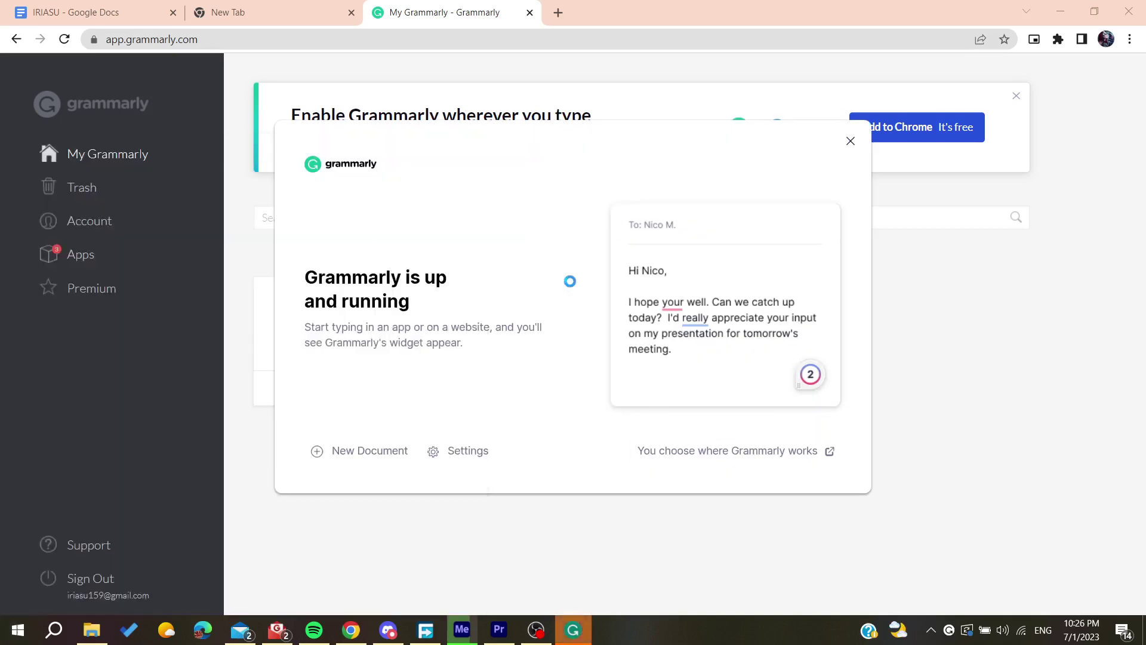
text(word)
key(Return)
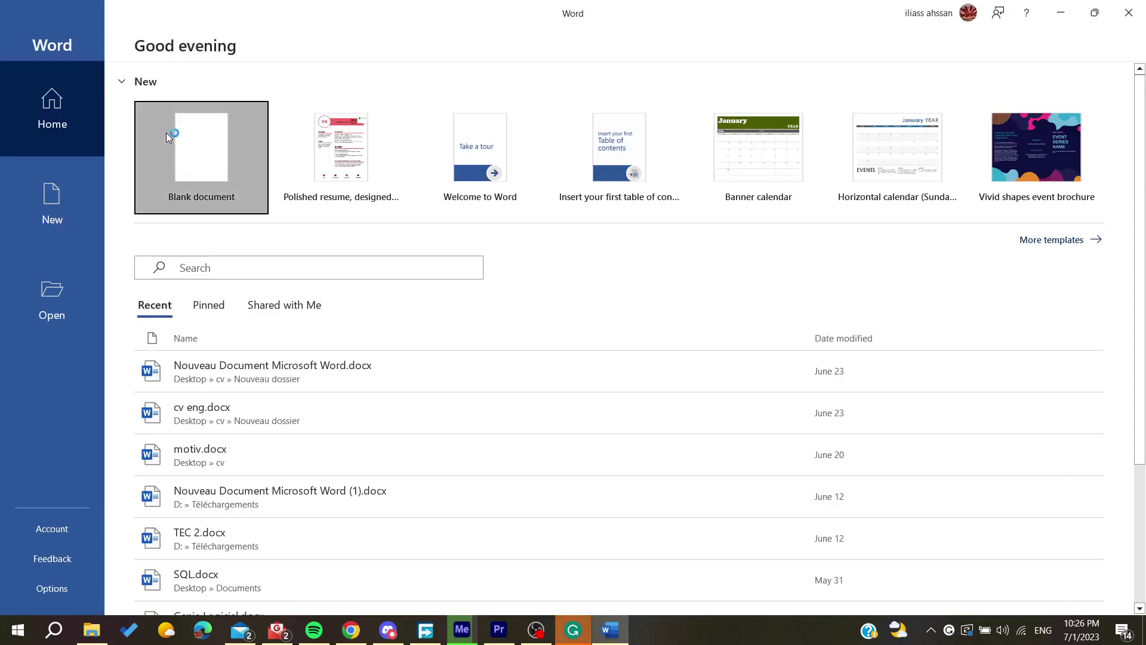
Create a blank Word document with 'svwef', start a new Grammarly document, and return to Word
click(166, 132)
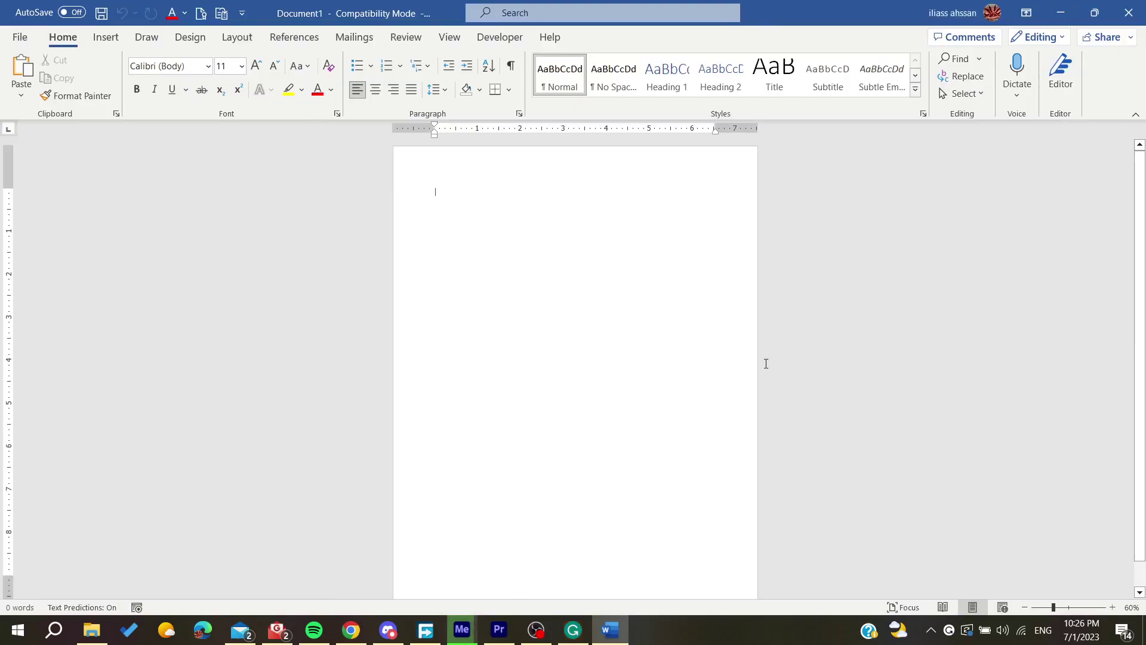
text(svwef)
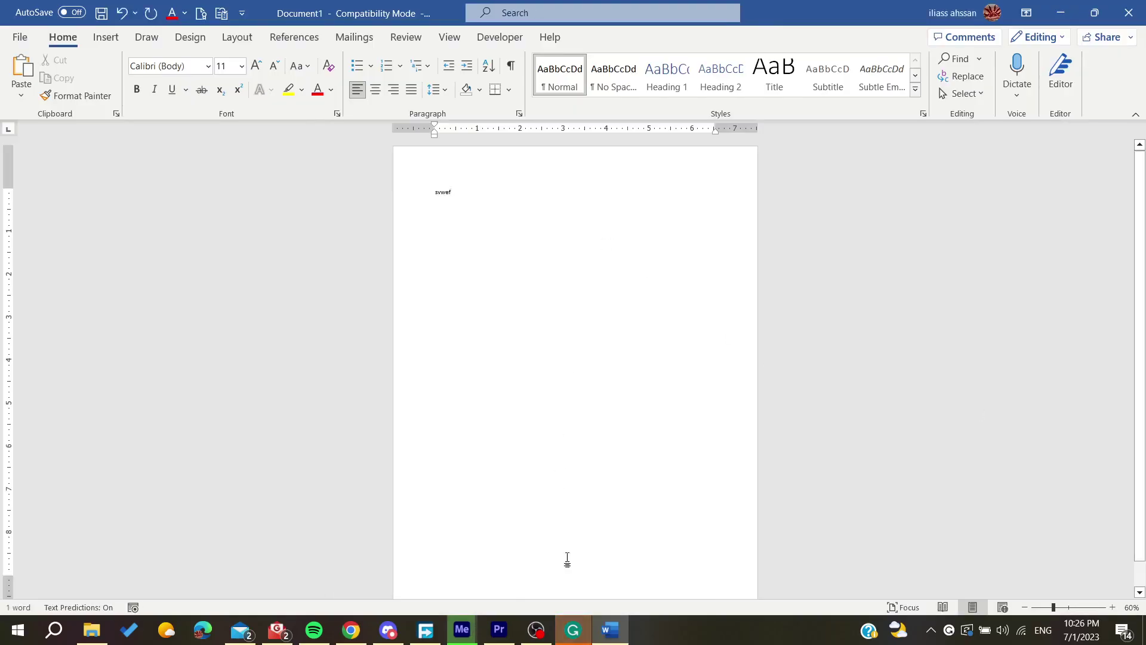
click(570, 634)
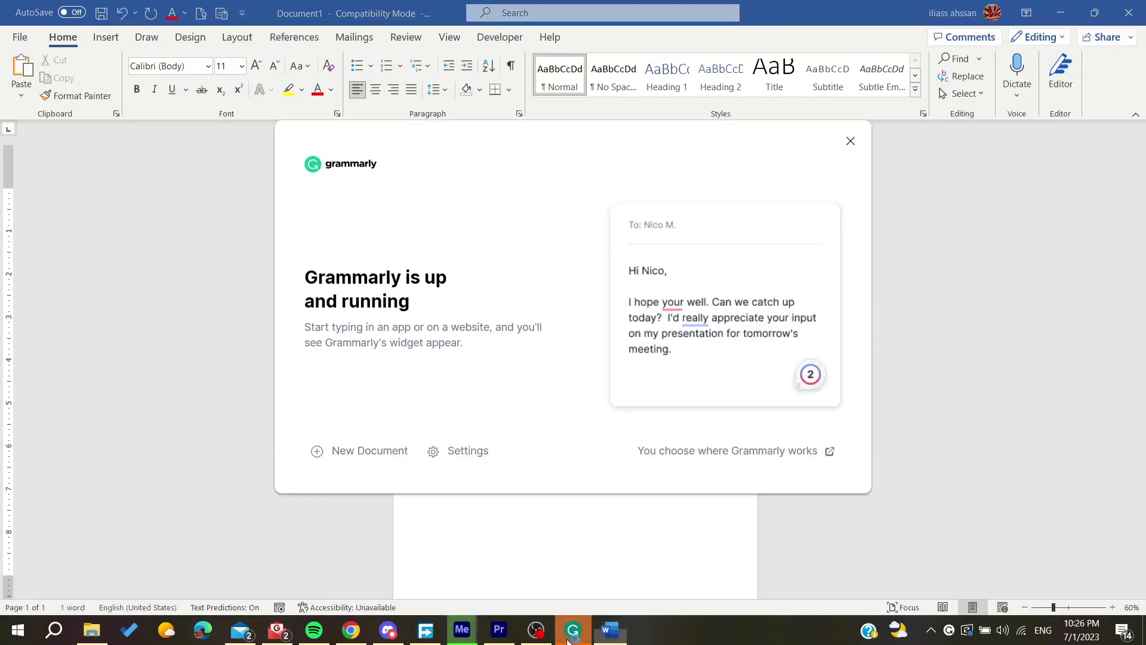
click(356, 457)
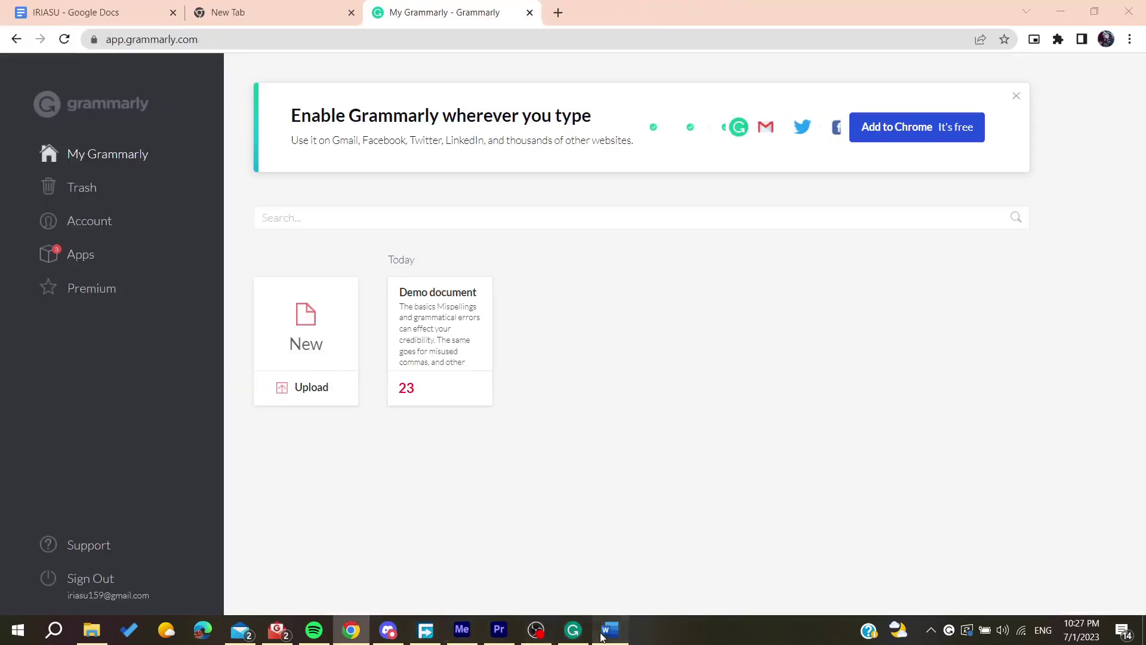
click(609, 630)
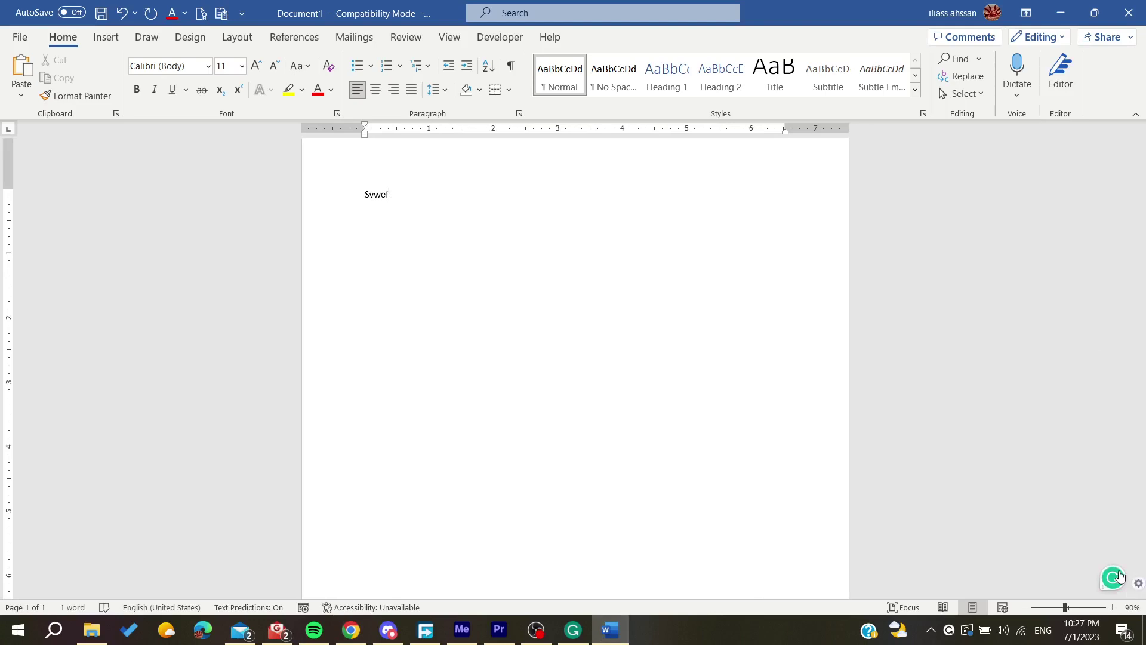
Move the Grammarly button beside the page and dismiss its showing-all-suggestions notice
drag(1120, 576, 650, 258)
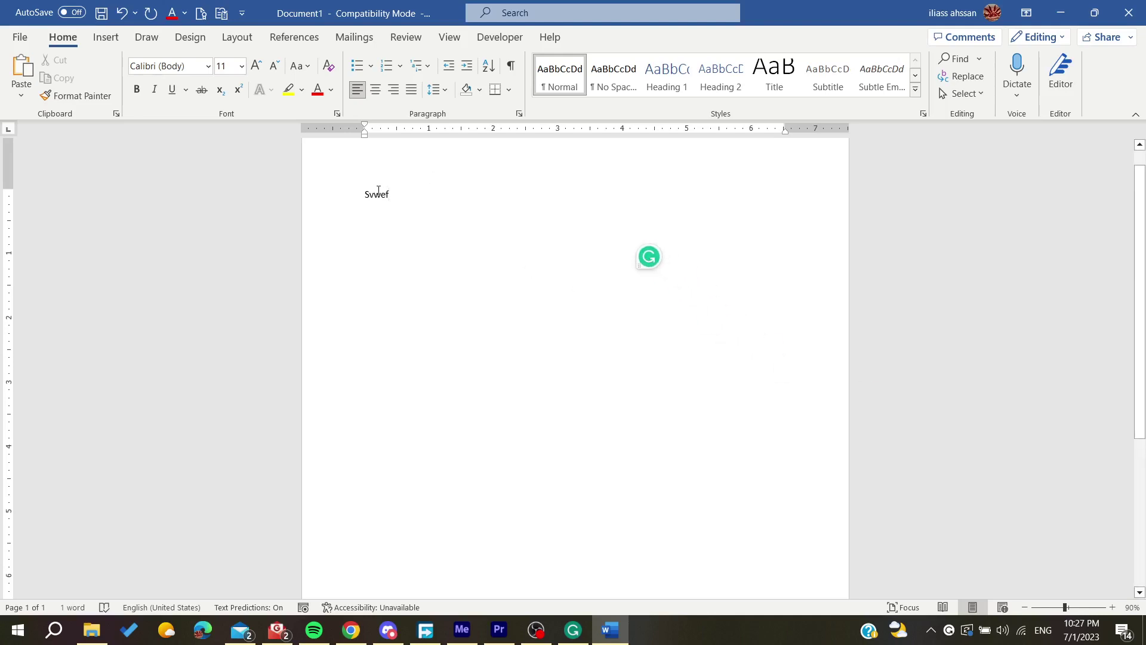
click(354, 199)
click(644, 261)
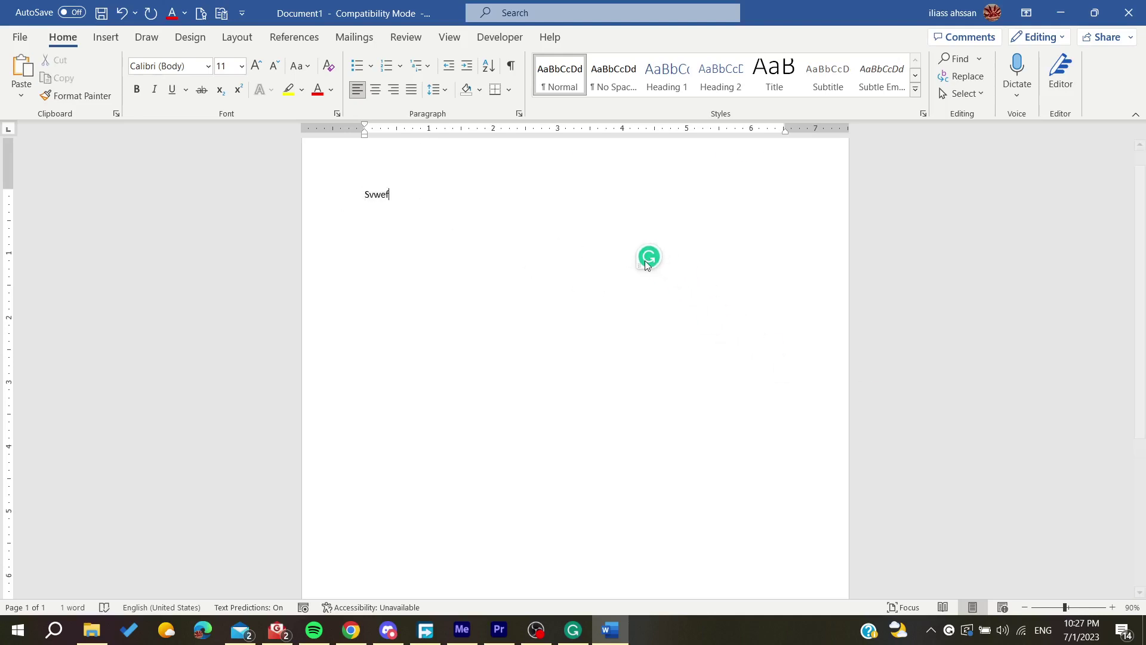
drag(475, 16, 650, 36)
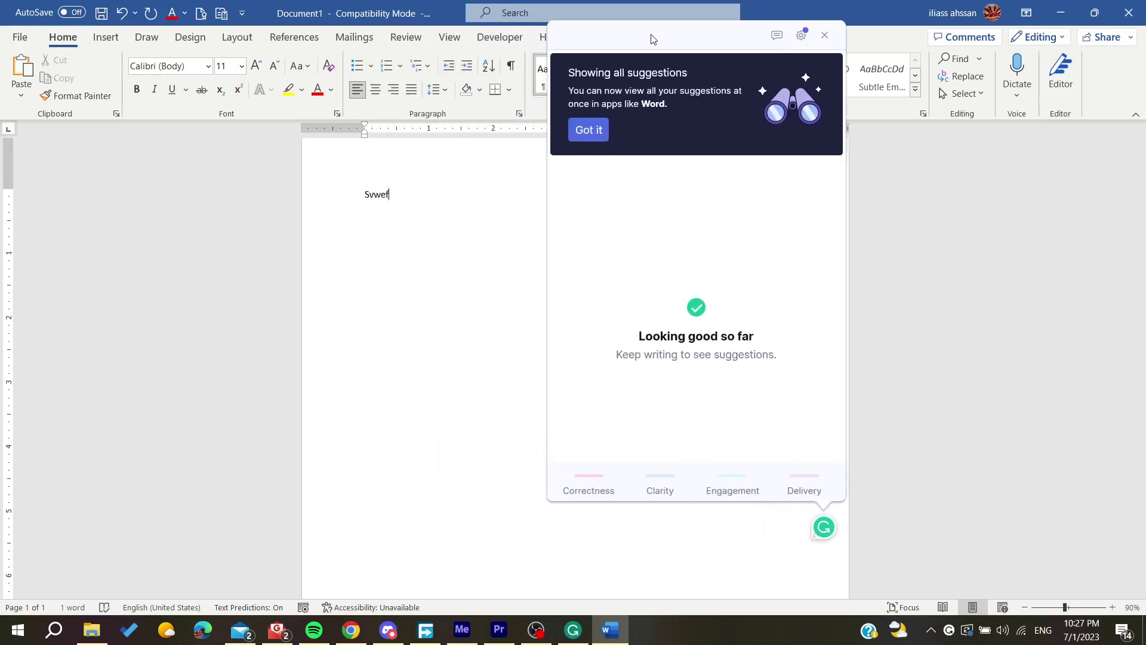
click(390, 204)
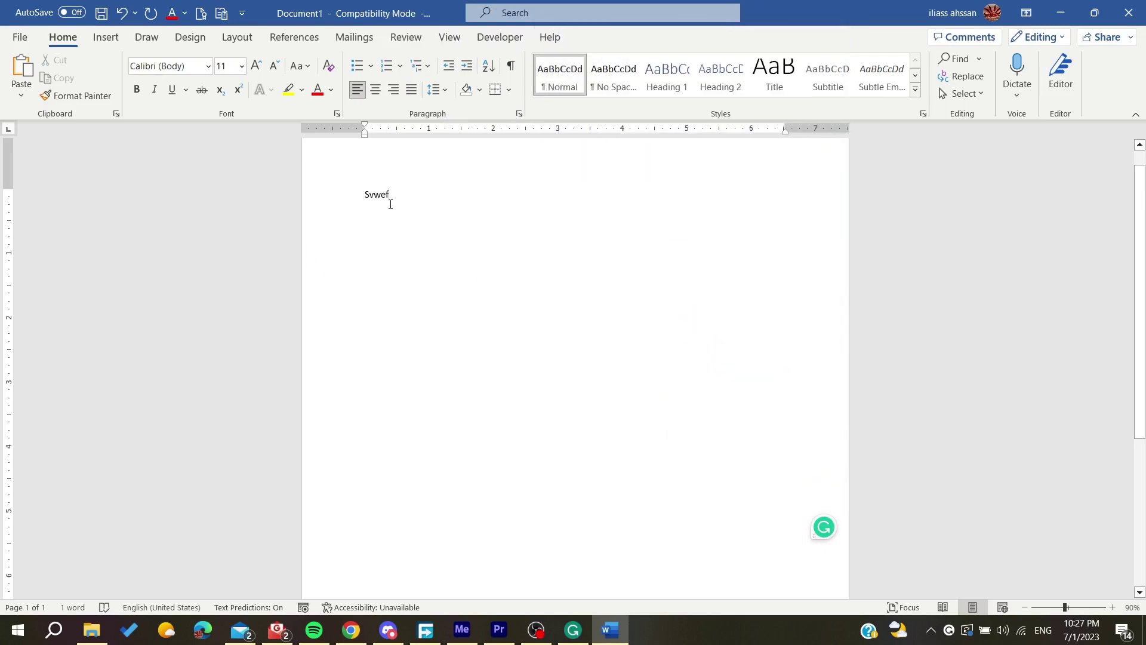
double_click(367, 194)
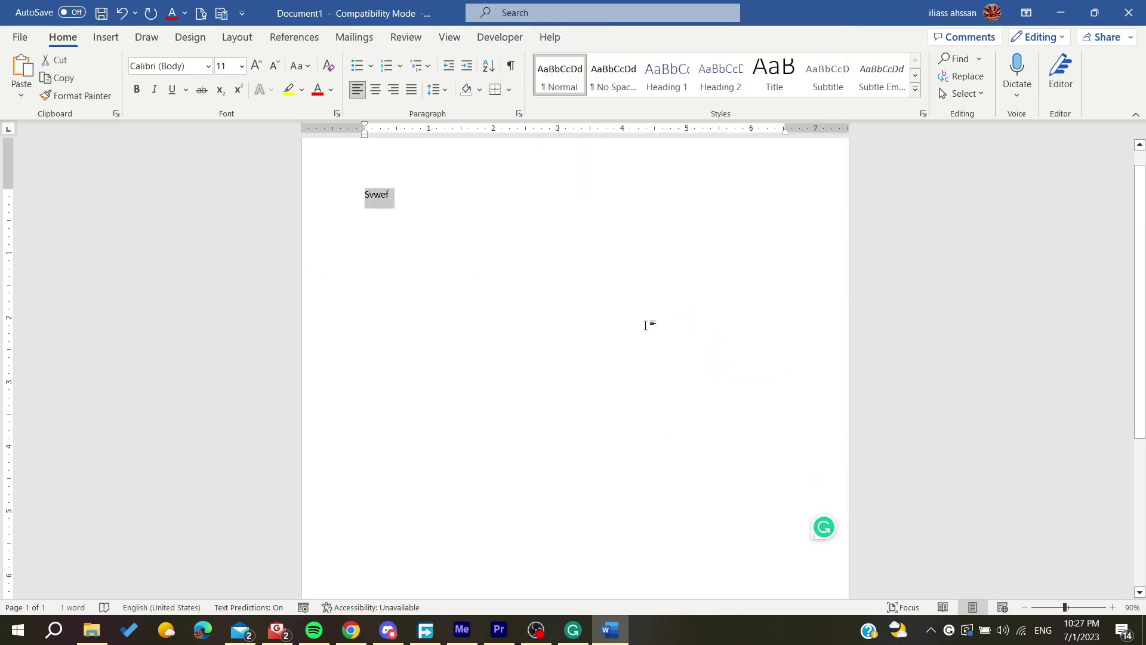
click(825, 527)
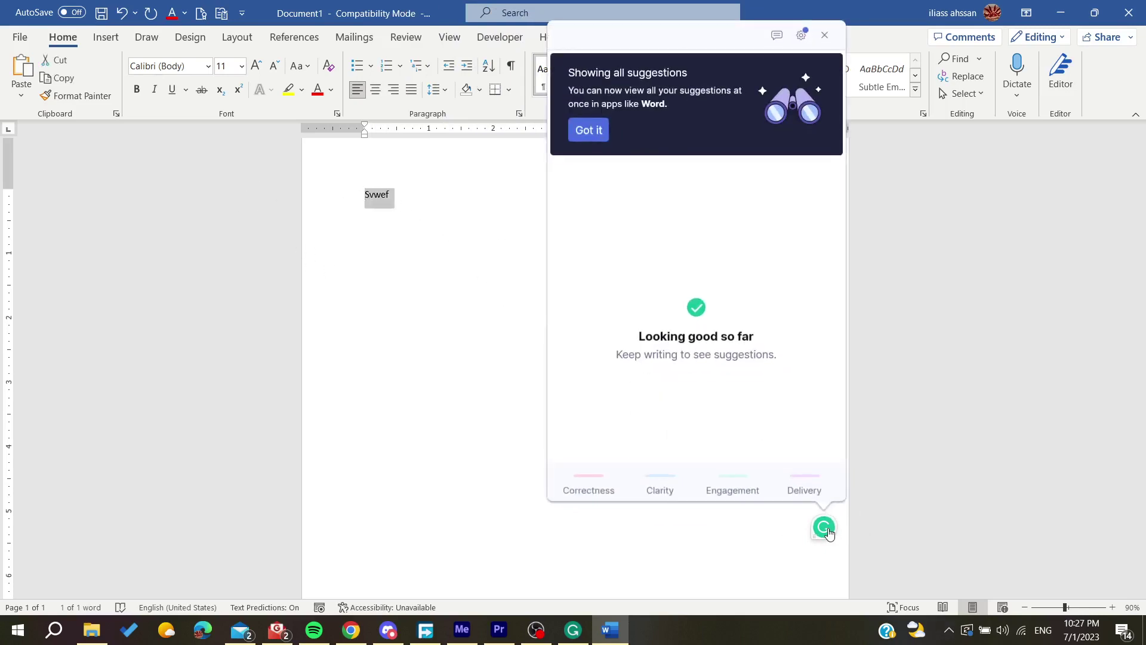
click(591, 139)
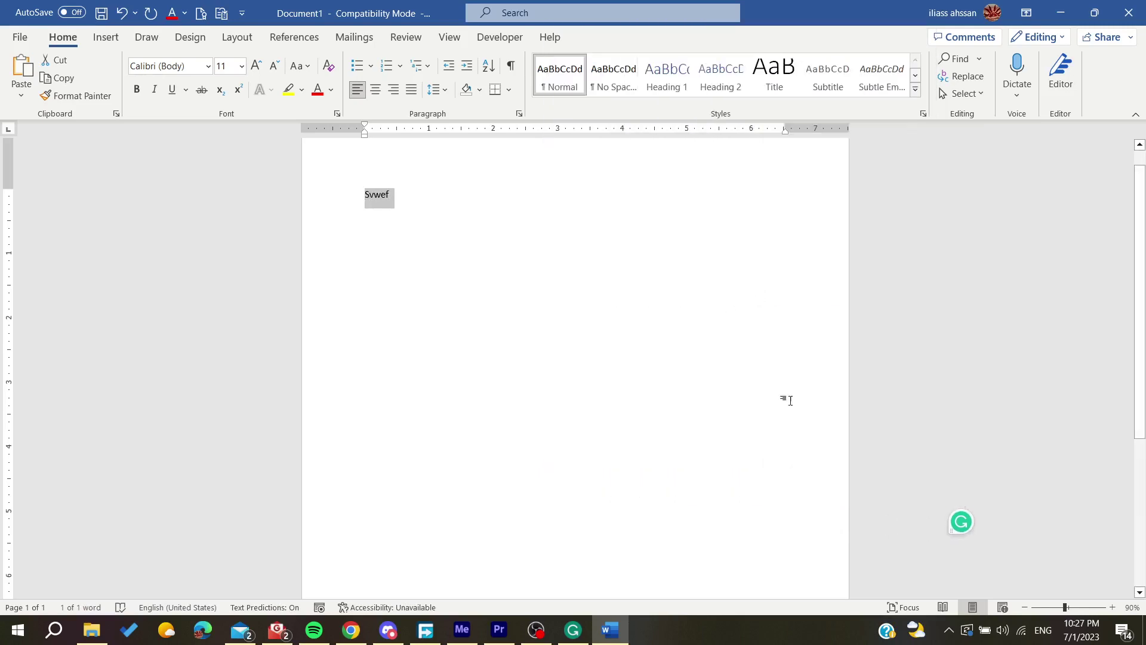
click(961, 522)
click(531, 378)
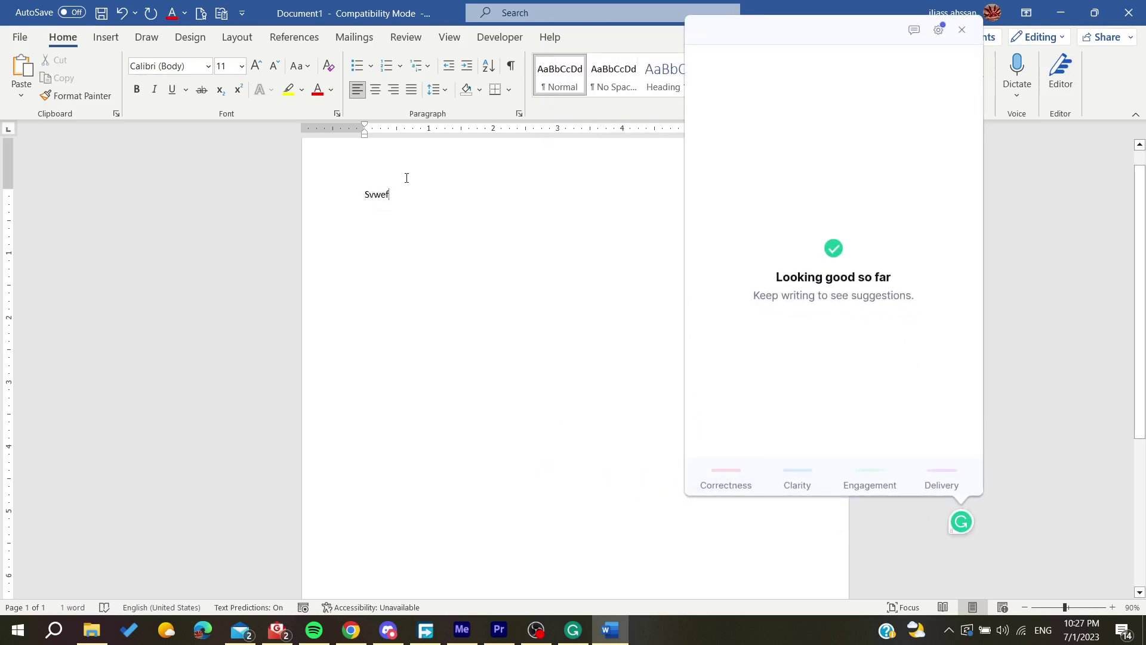
Replace the Svwef line with 'hellooo' and paste the copied memo from clipboard history
click(347, 197)
text(hellooo)
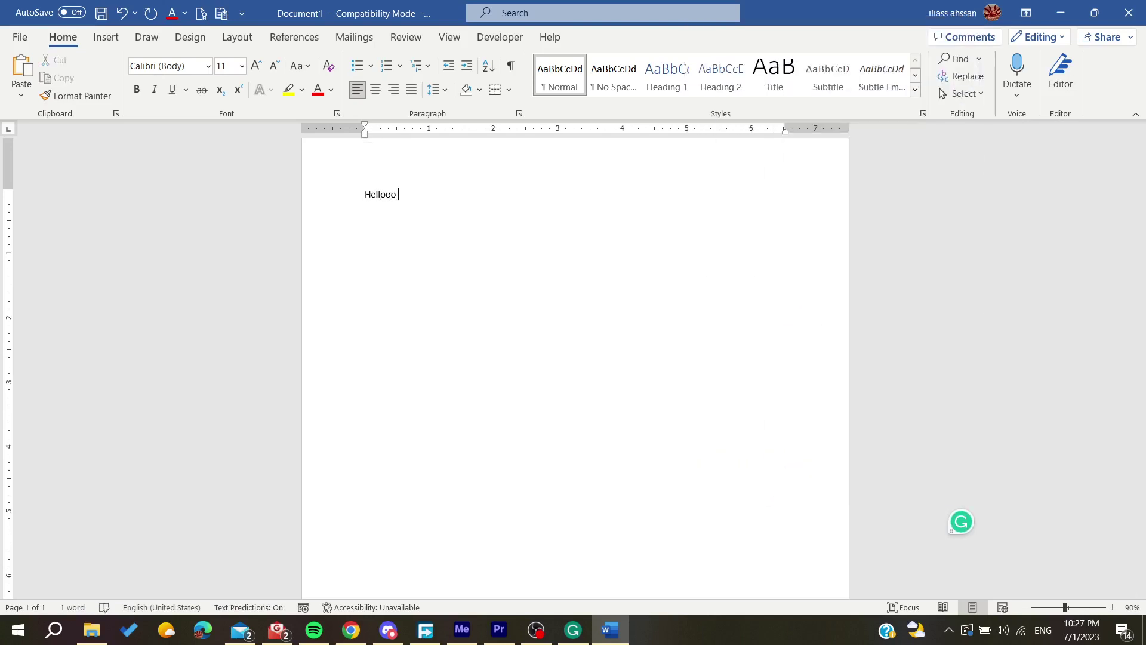
key(BackSpace)
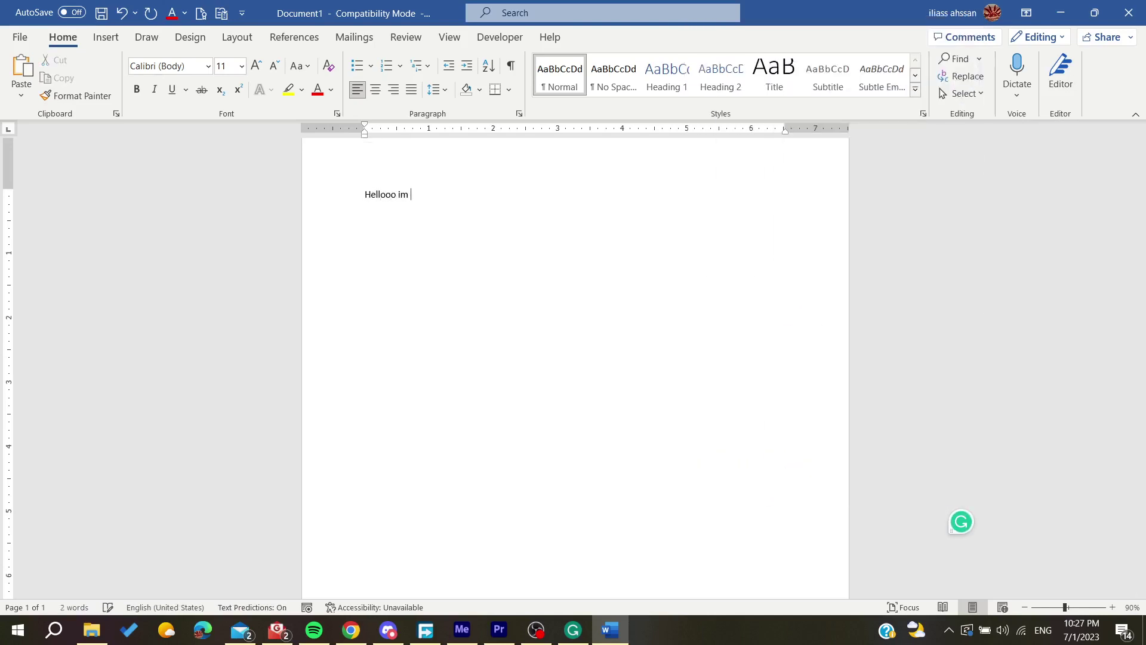
key(super+v)
click(479, 384)
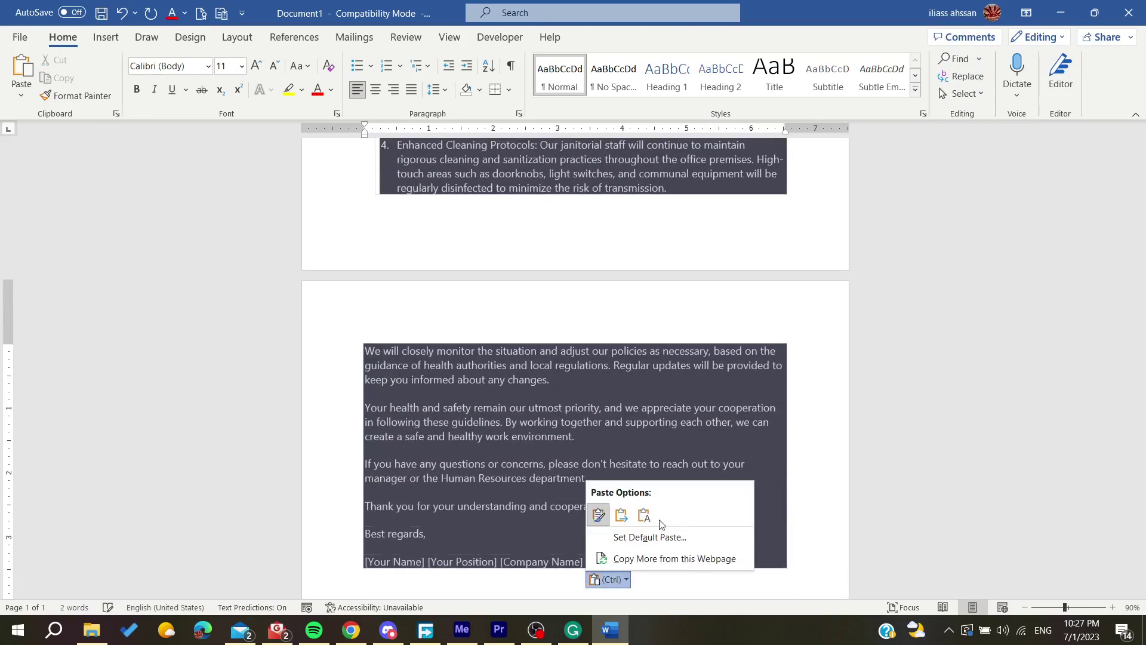
Keep the paste as plain text, apply Grammarly's clarity rewrite, and insert 'the' before 'use'
click(643, 516)
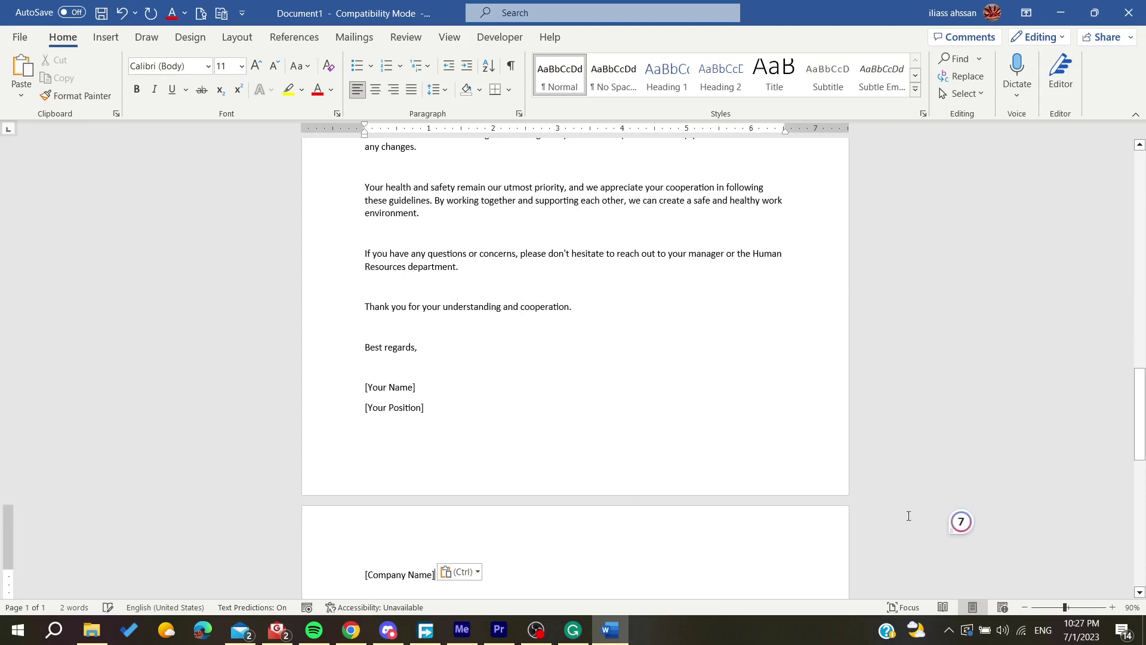
click(960, 523)
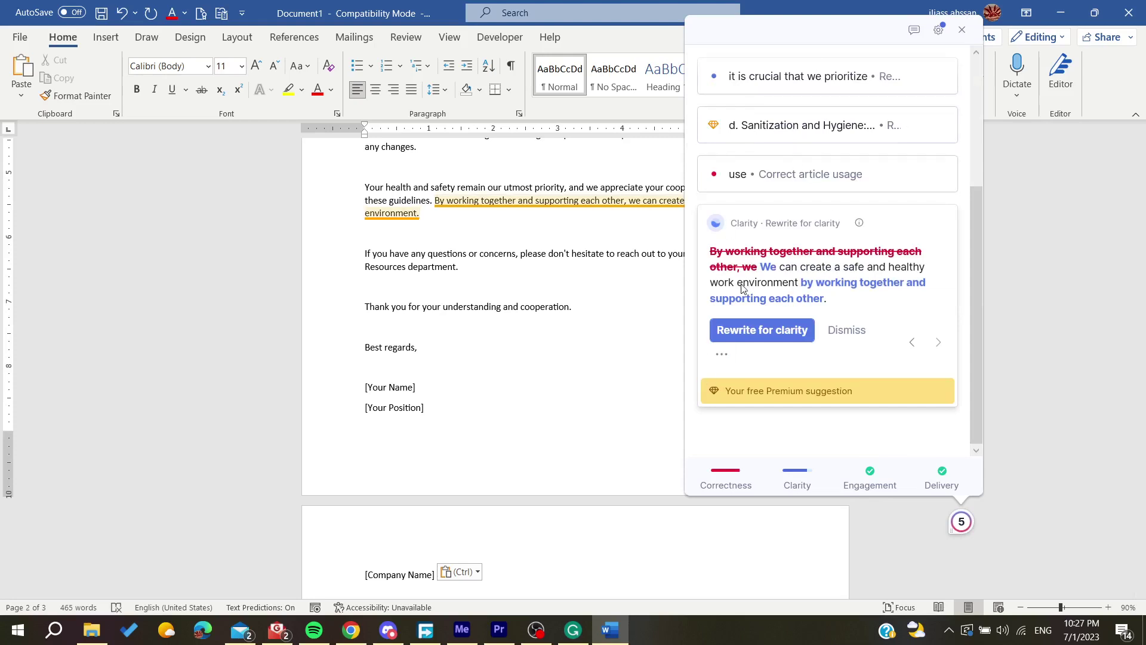
click(768, 334)
click(765, 276)
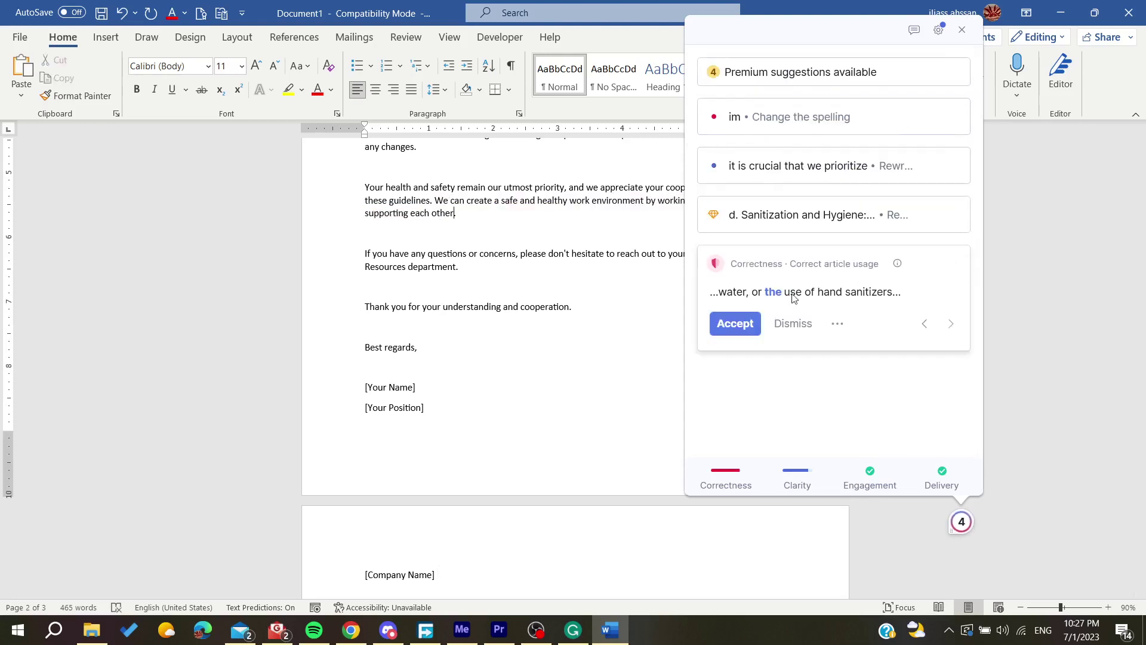
click(736, 324)
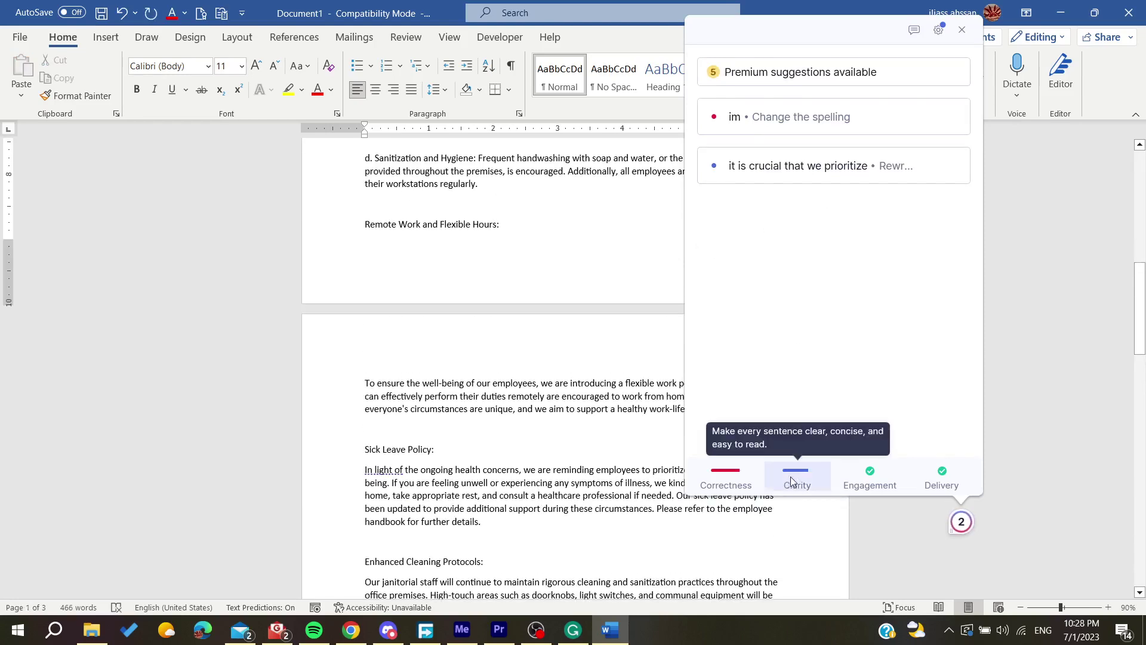
Replace 'it is crucial that we prioritize' with 'we must prioritize' and review the 'im' spelling flag
click(751, 123)
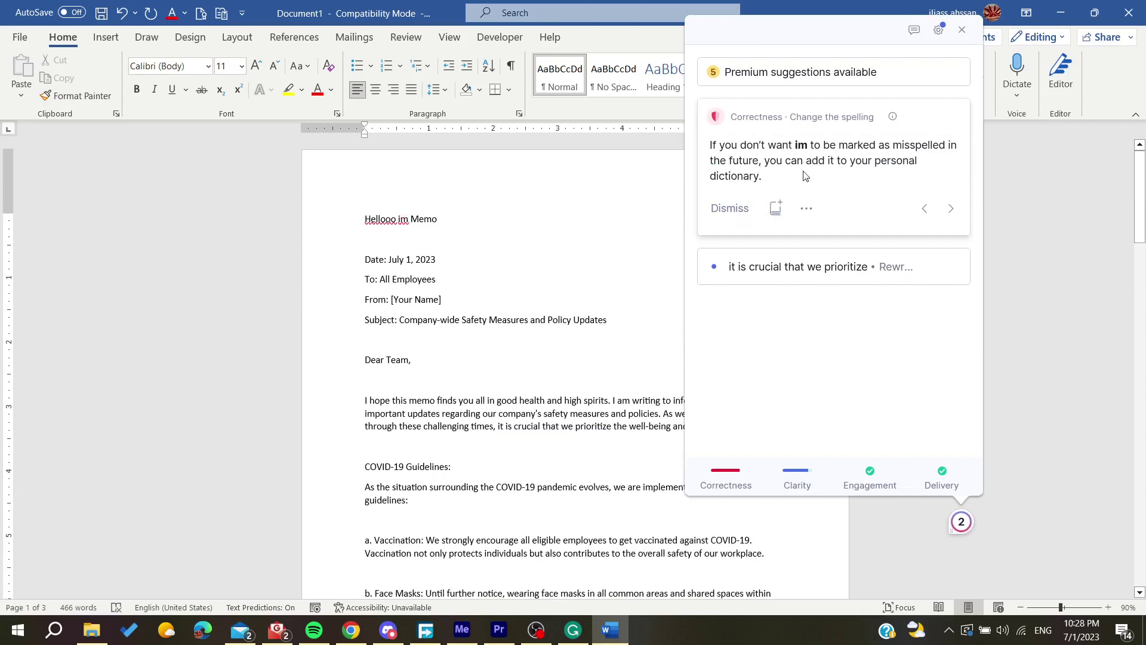
click(747, 276)
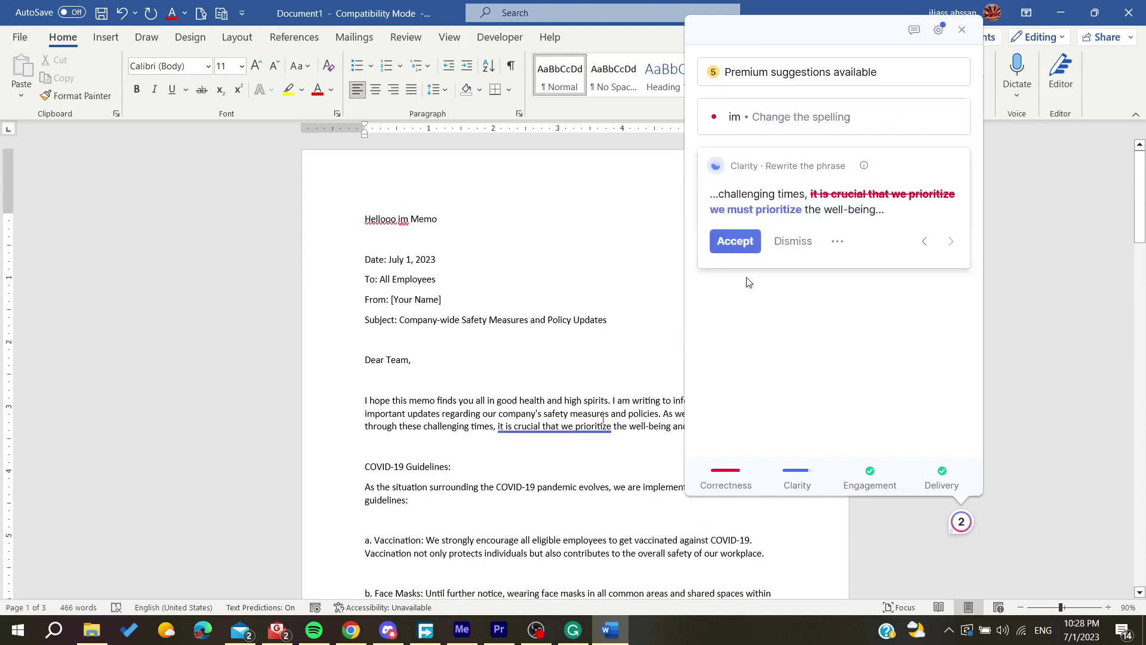
click(720, 242)
click(217, 264)
click(239, 352)
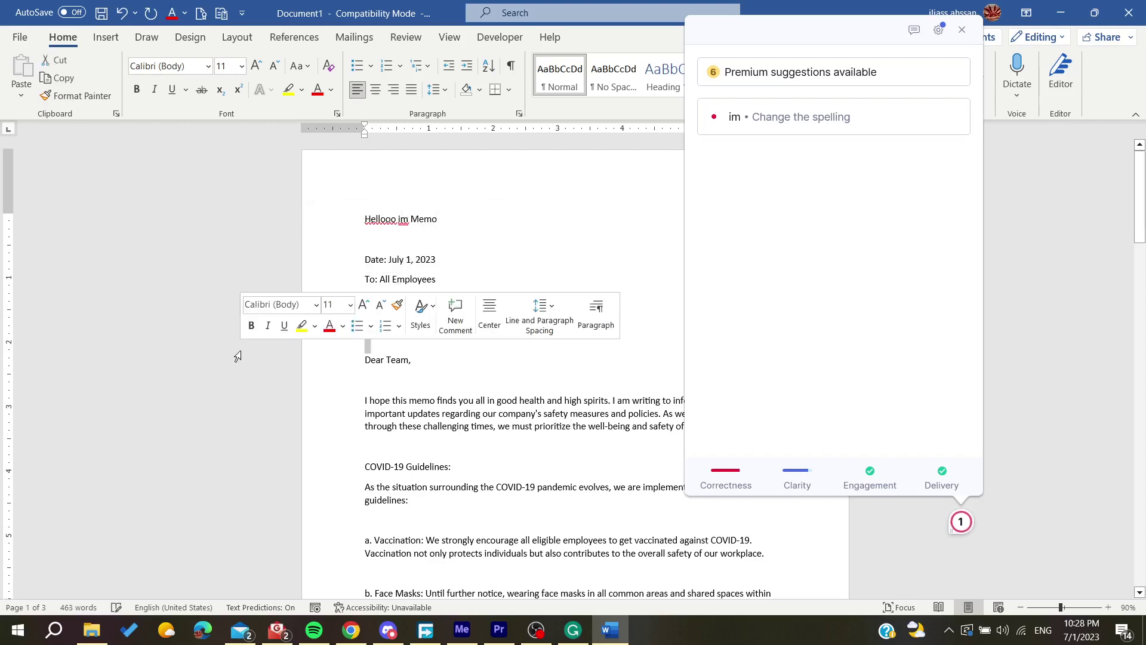
click(803, 129)
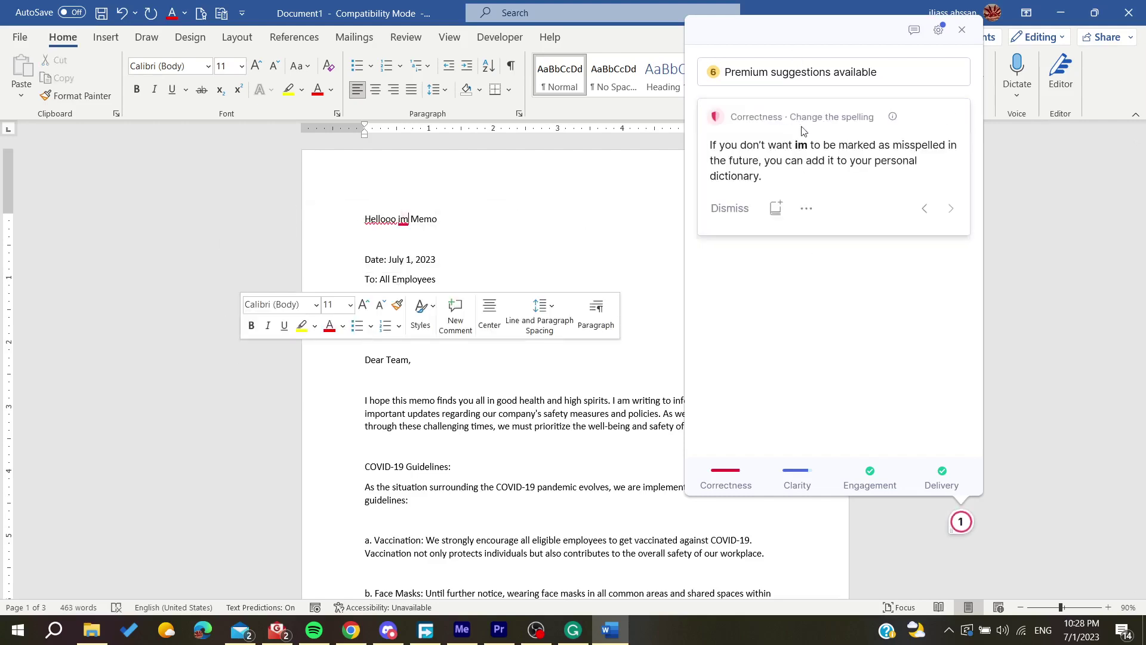